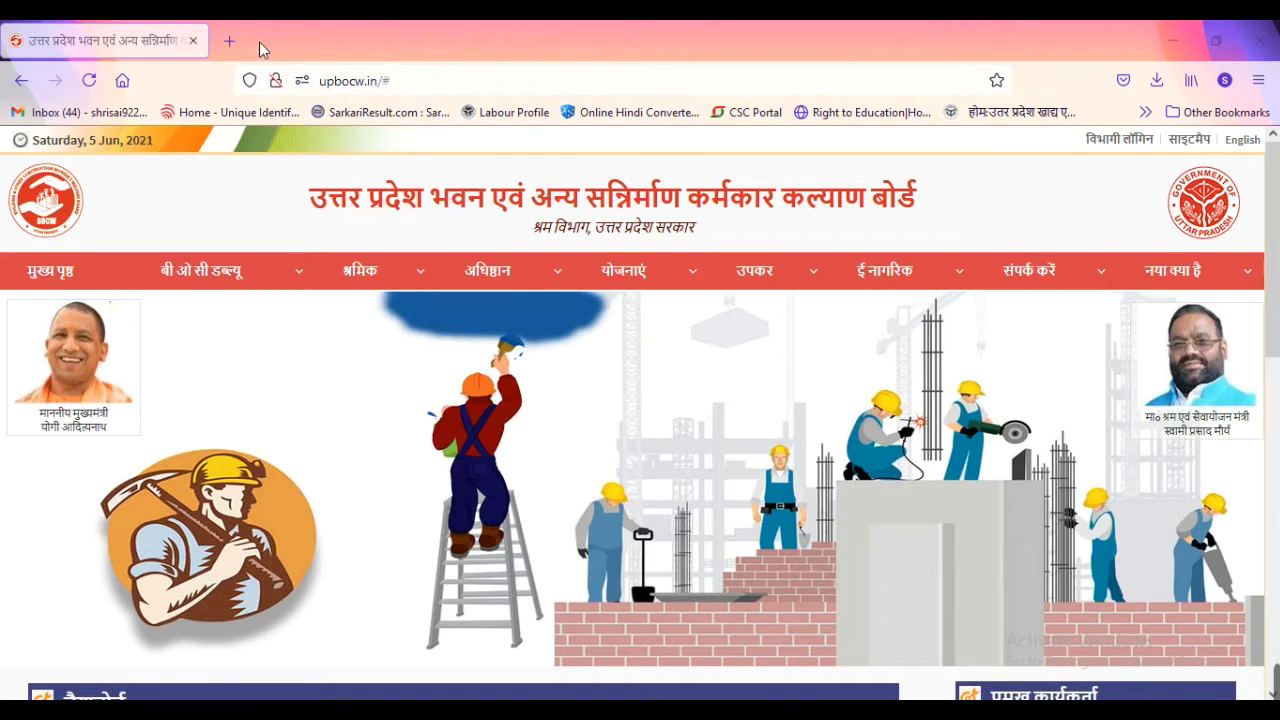
# Step: Open a new blank Firefox tab beside the UPBOCW home page
pyautogui.click(228, 42)
# Step: Go to upbocw.in in the new tab to load the UP construction workers welfare board site
pyautogui.click(496, 343)
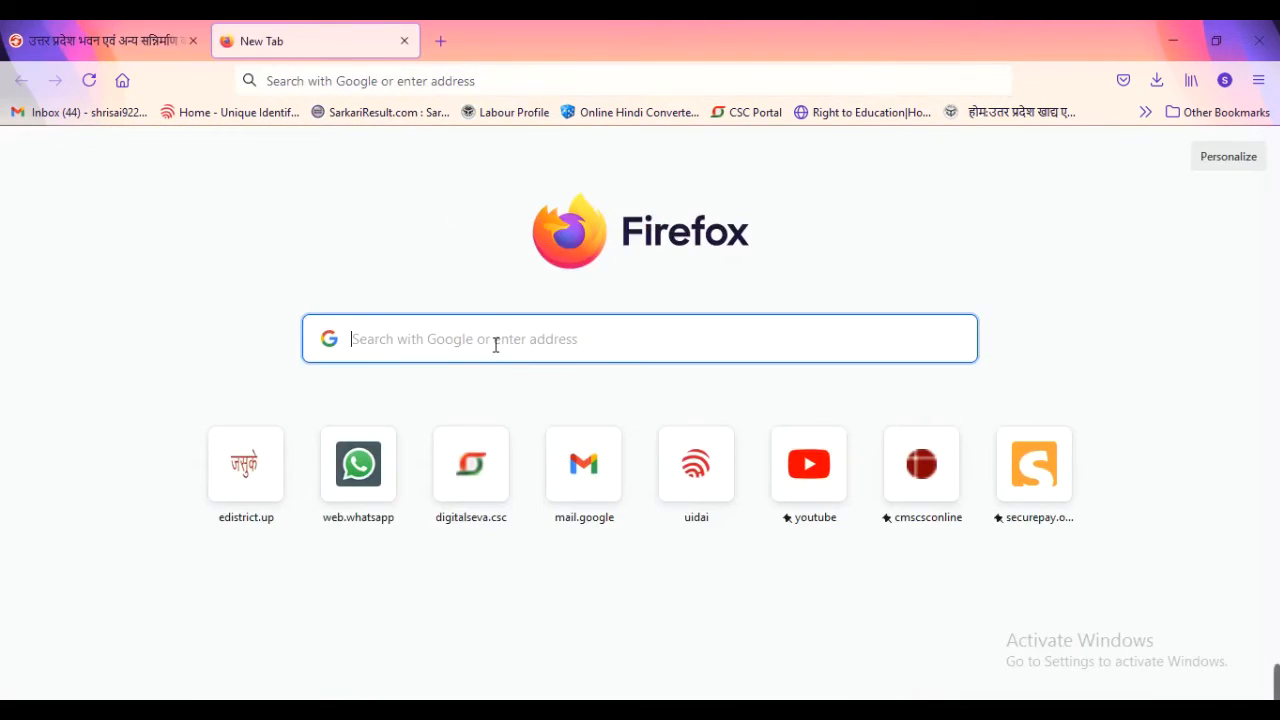
pyautogui.write('up')
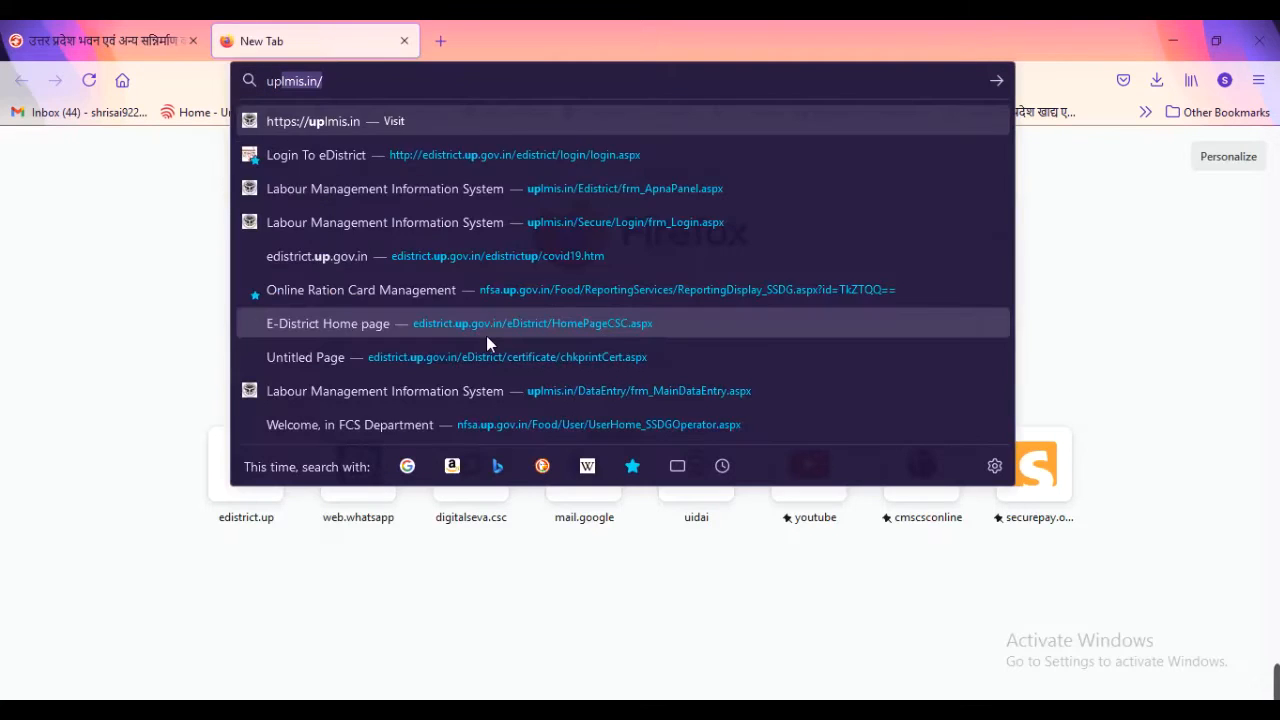
pyautogui.press('BackSpace')
pyautogui.write('b')
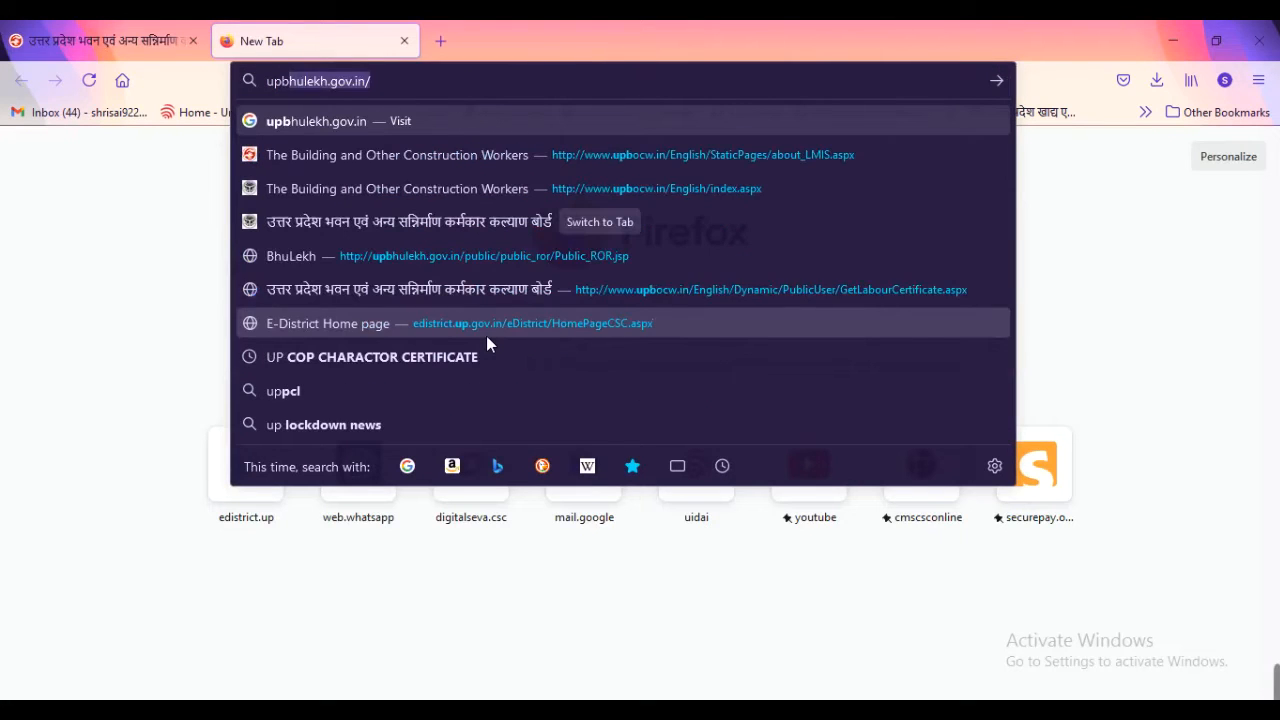
pyautogui.write('ocw')
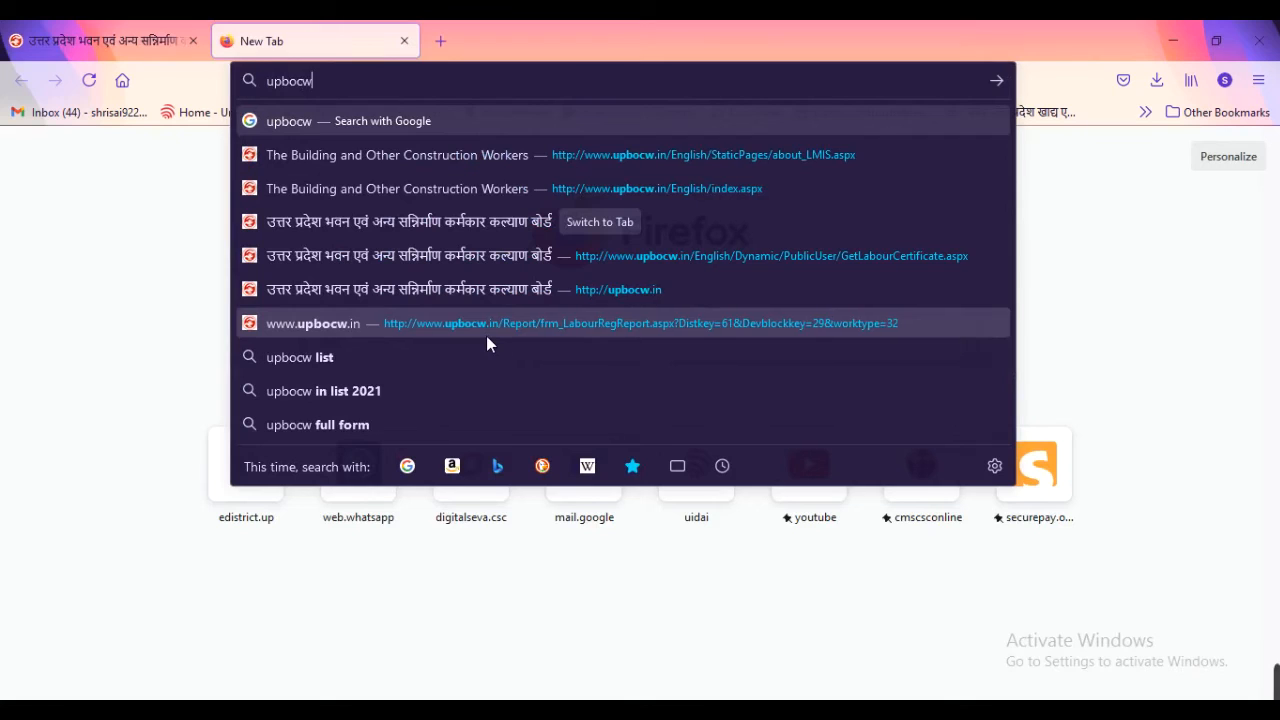
pyautogui.write('.in')
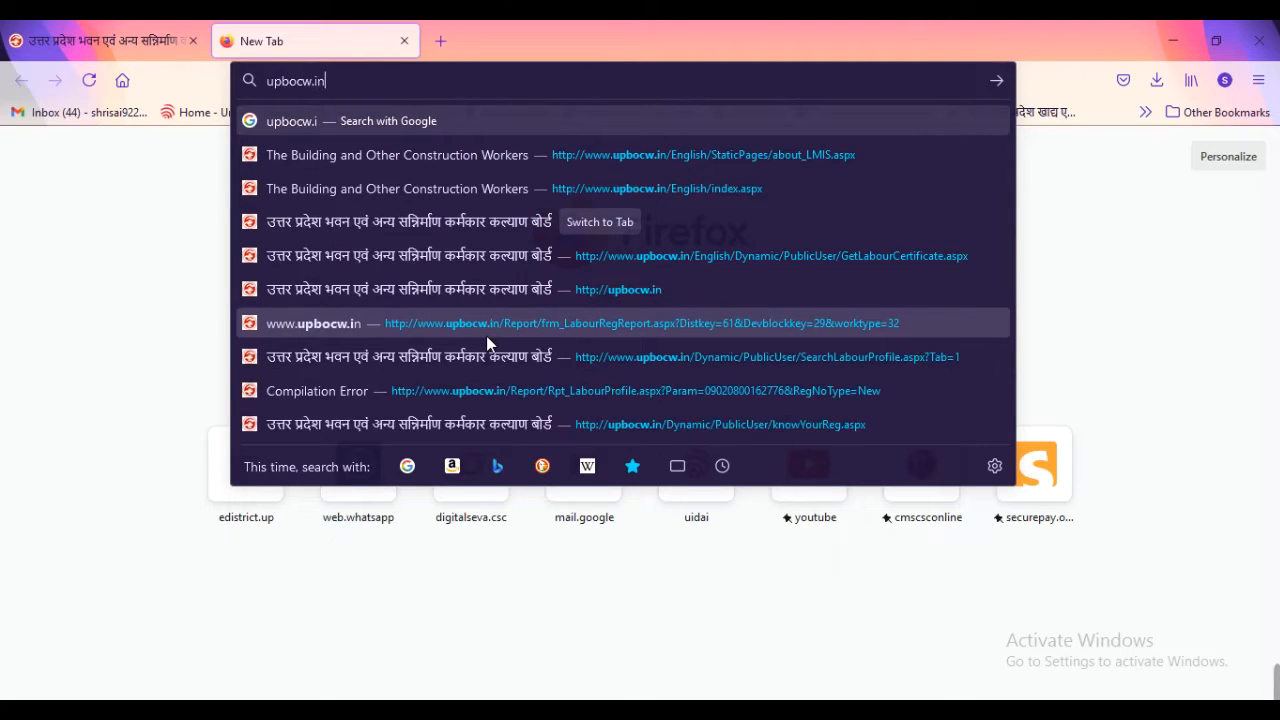
pyautogui.press('Return')
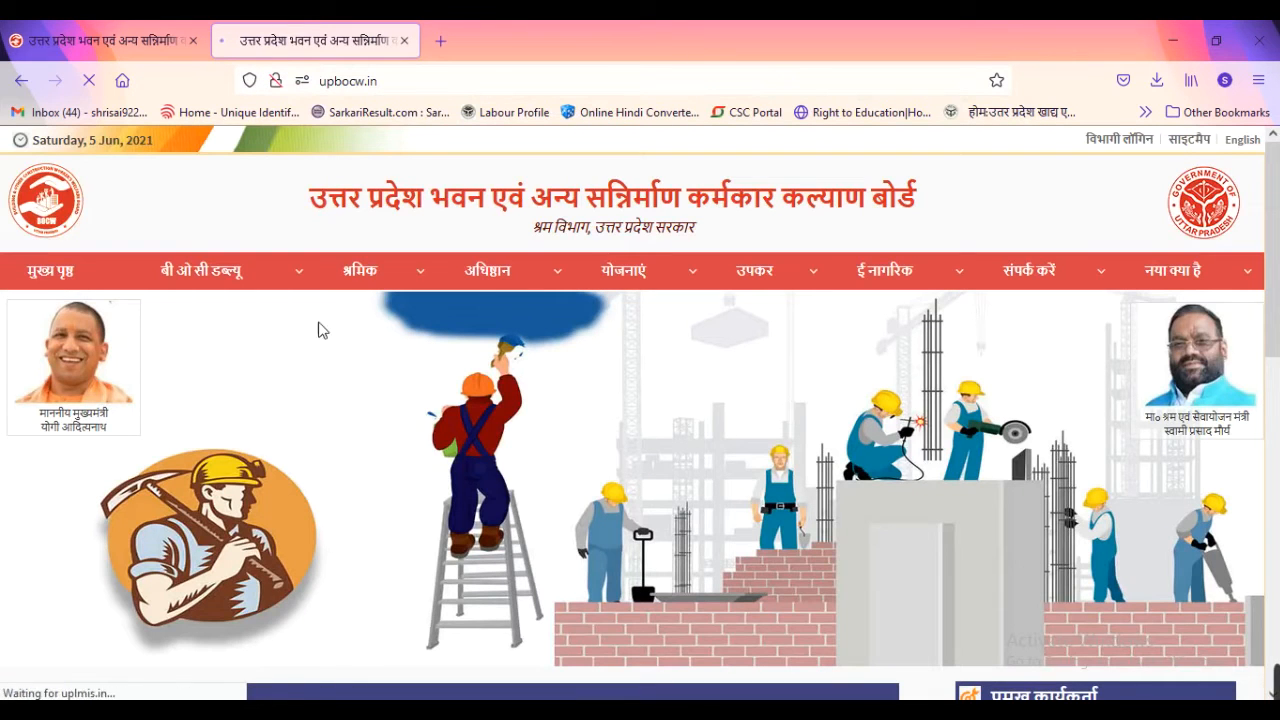
# Step: Open श्रमिक पंजीयन/संसोधन from the श्रमिक menu to reach the LMIS registration form
pyautogui.moveTo(367, 296)
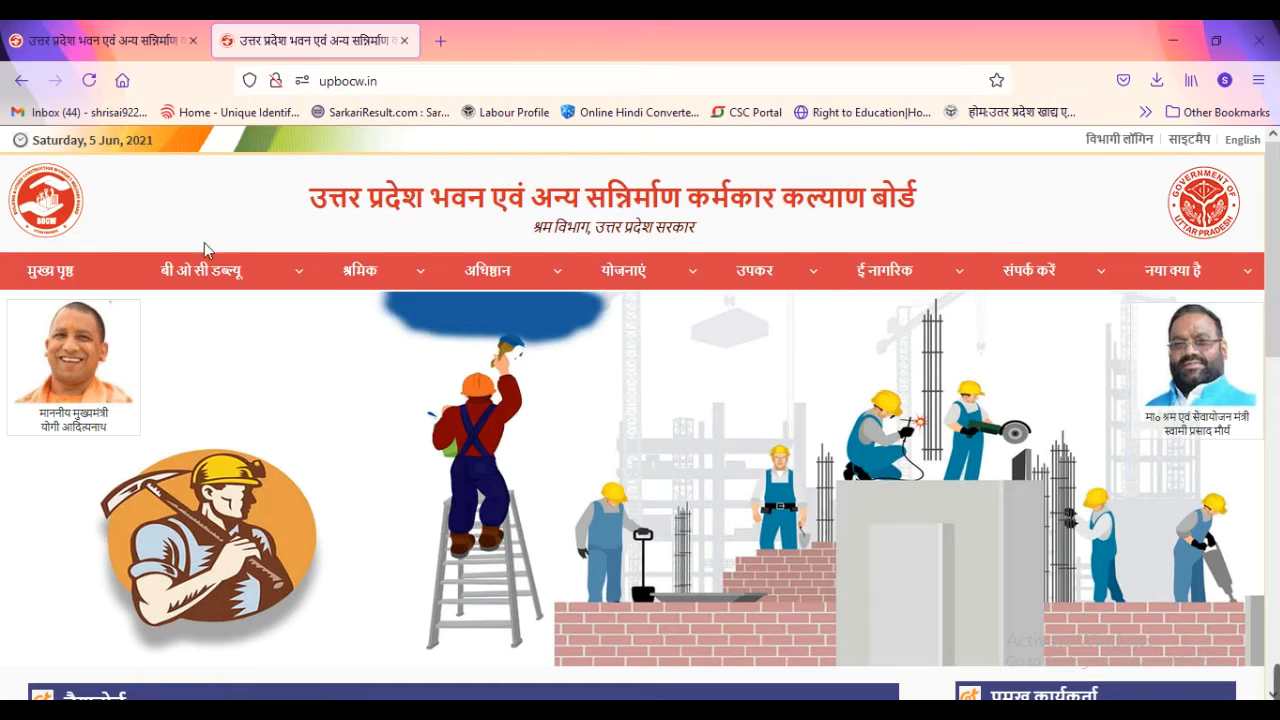
pyautogui.moveTo(410, 279)
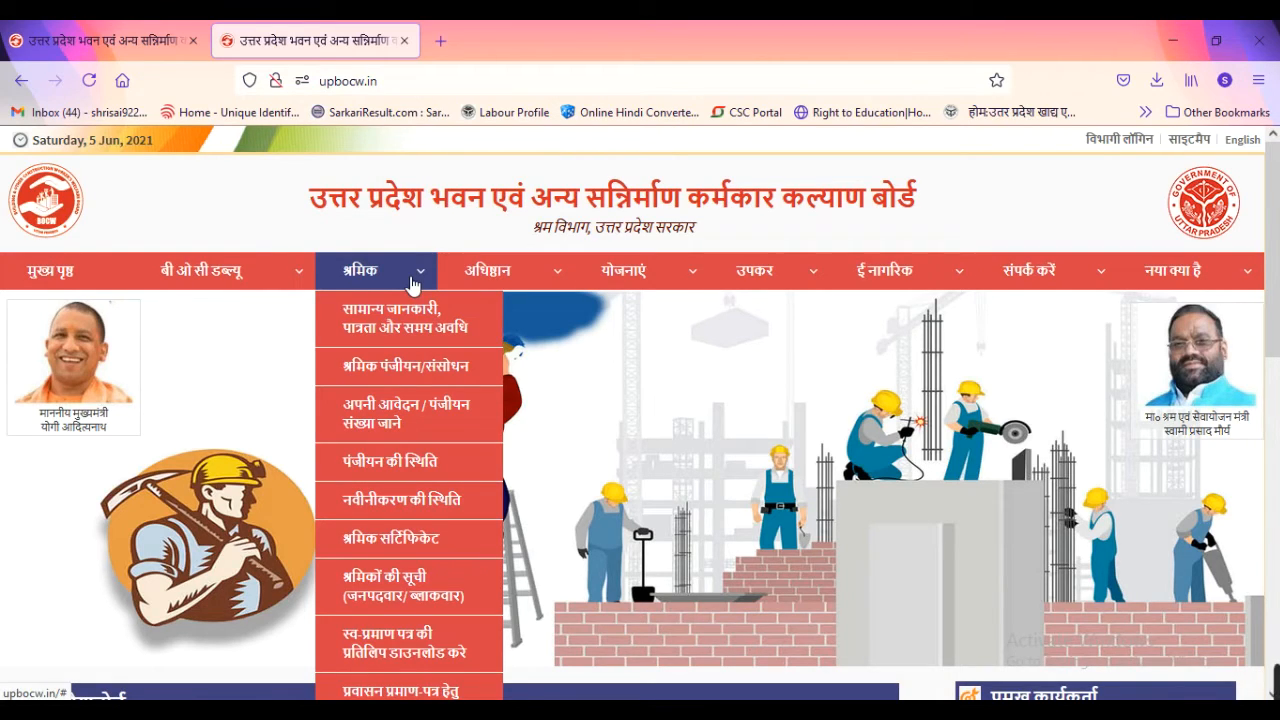
pyautogui.click(436, 378)
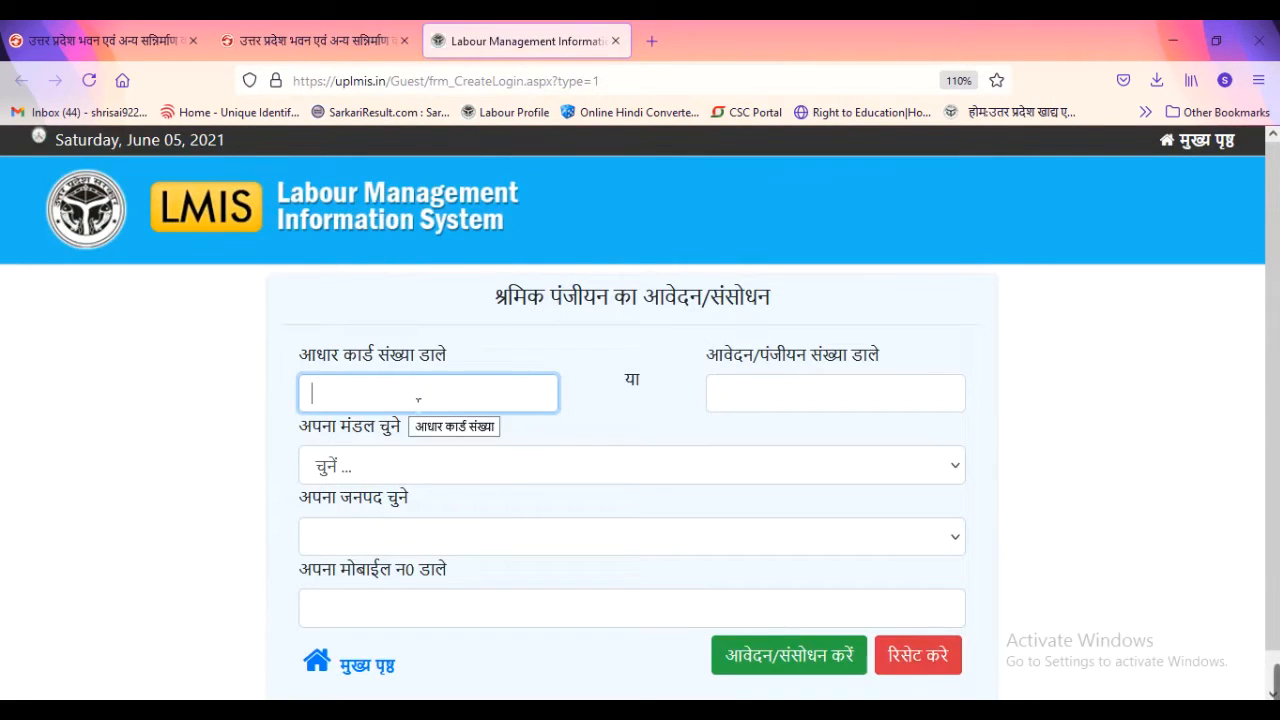
# Step: Enter the worker's Aadhaar number and choose division सहारनपुर and district मुज़फ्फरनगर
pyautogui.click(418, 400)
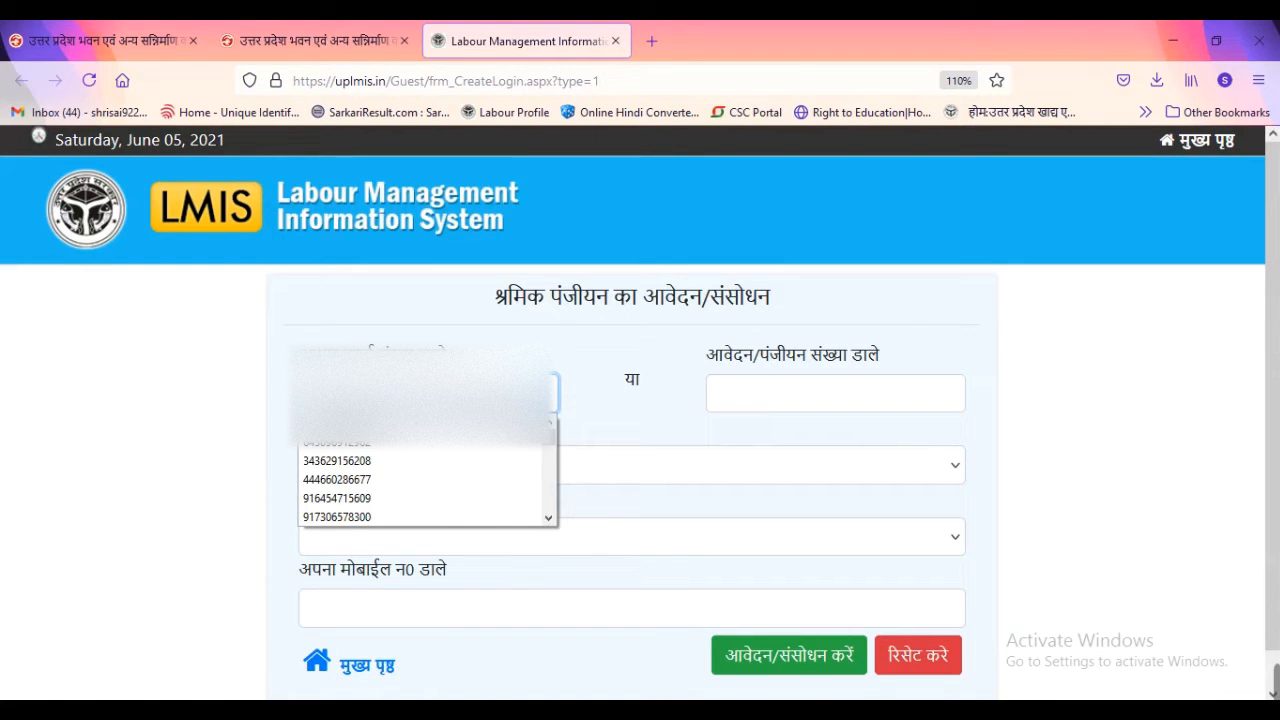
pyautogui.write('4')
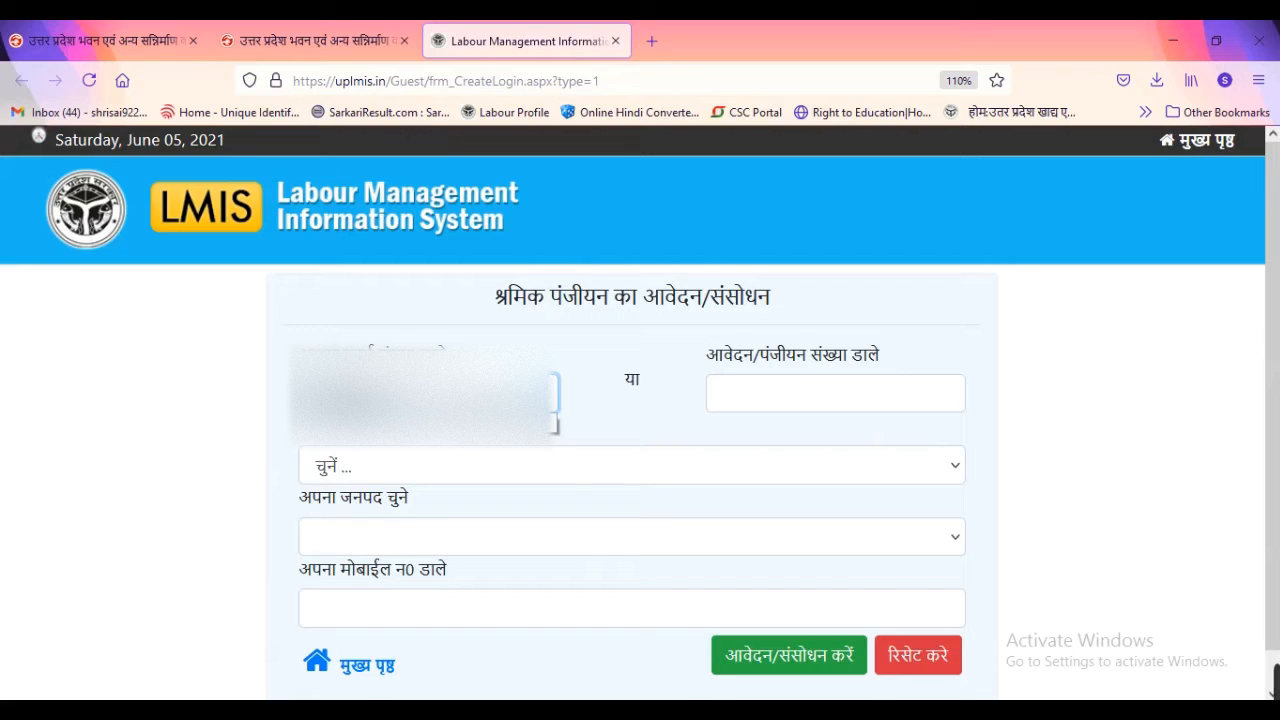
pyautogui.press('Tab')
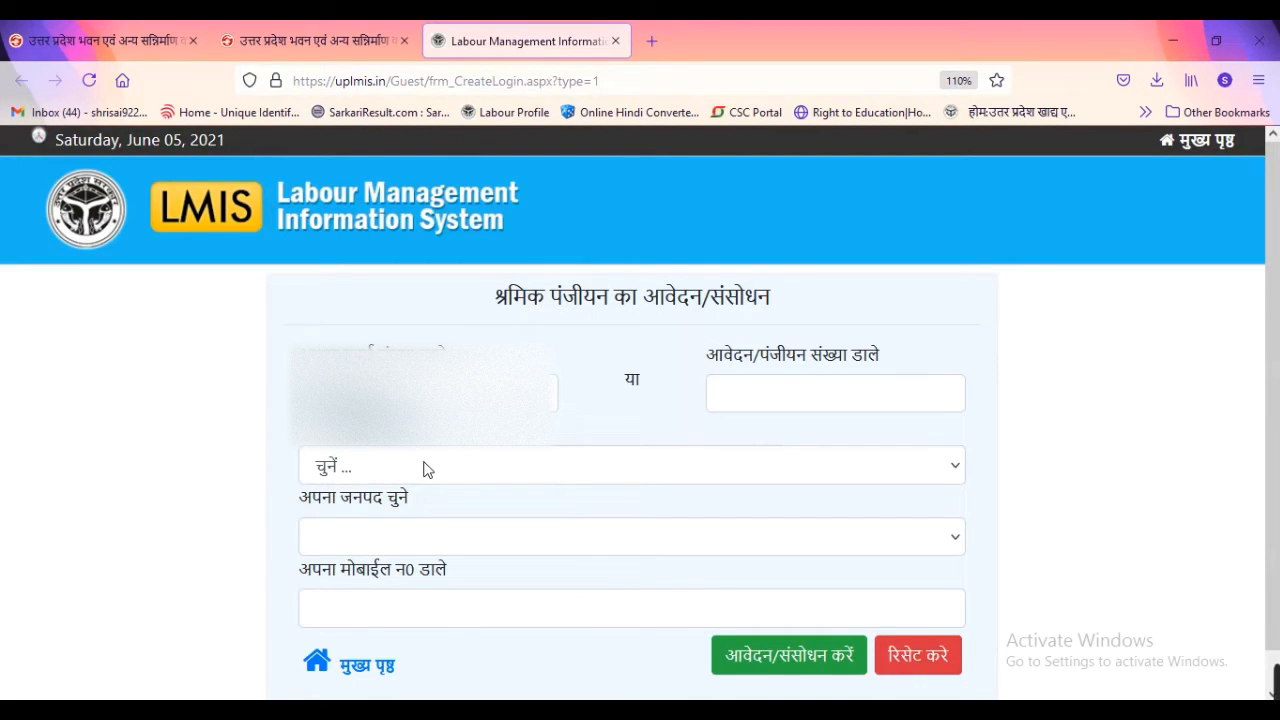
pyautogui.click(424, 467)
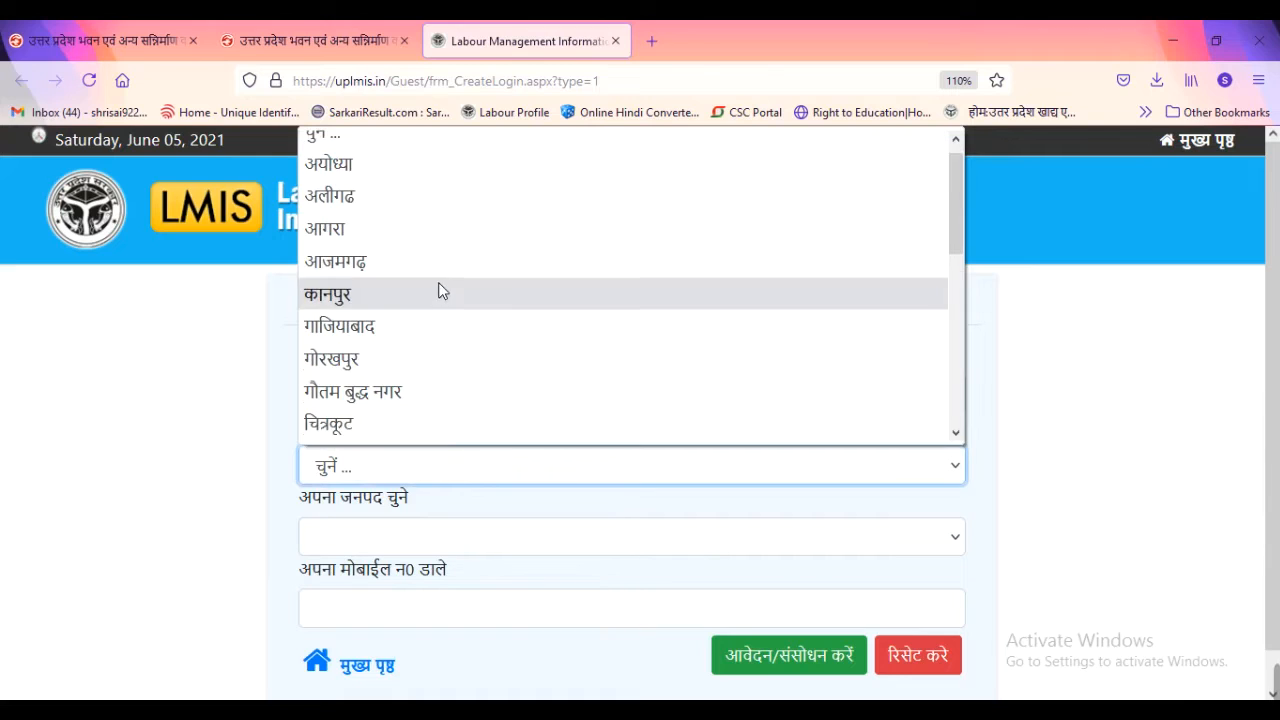
pyautogui.scroll(-4, 436, 292)
pyautogui.click(376, 425)
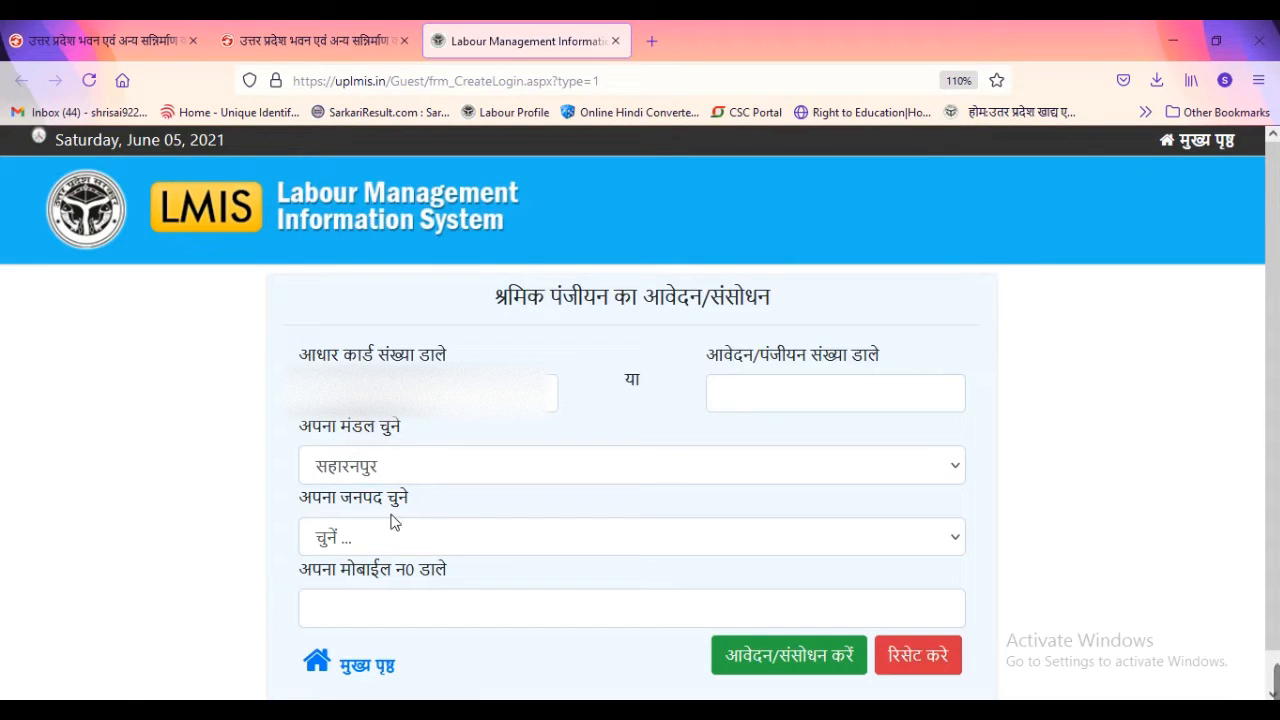
pyautogui.click(416, 540)
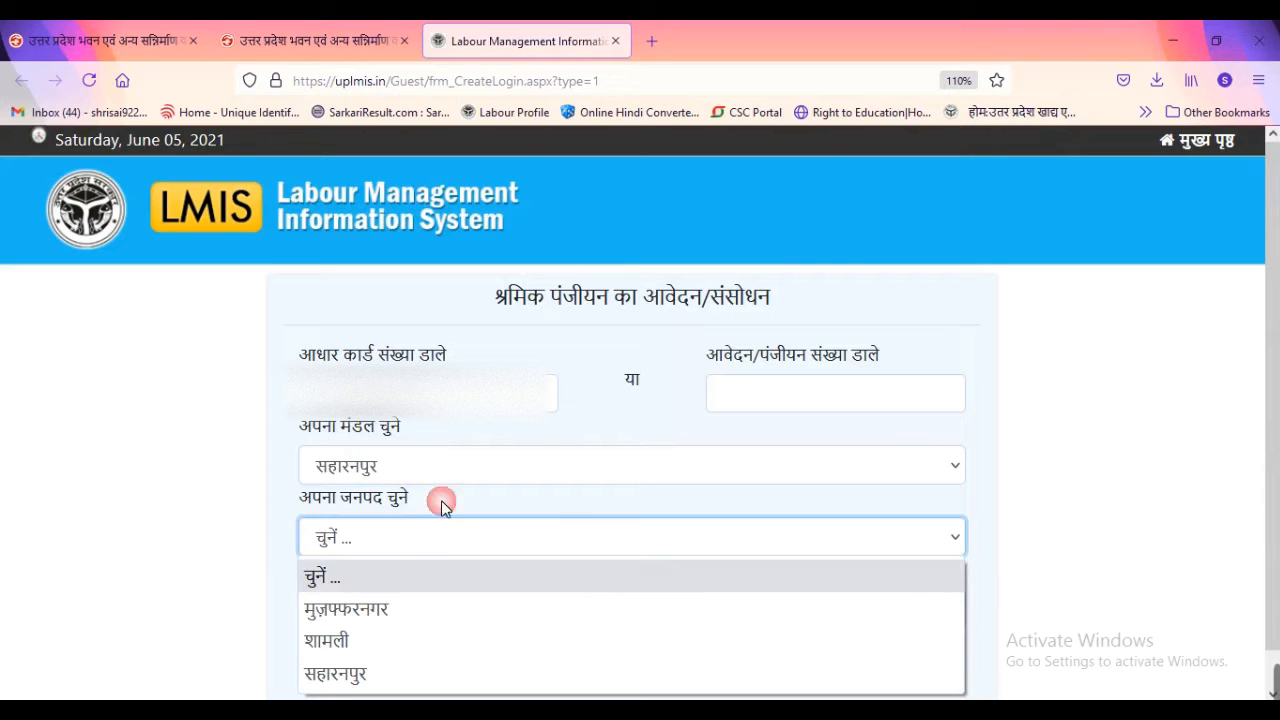
pyautogui.click(428, 612)
# Step: Enter the worker's mobile number and submit with आवेदन/संसोधन करें to request an OTP
pyautogui.scroll(-1, 690, 630)
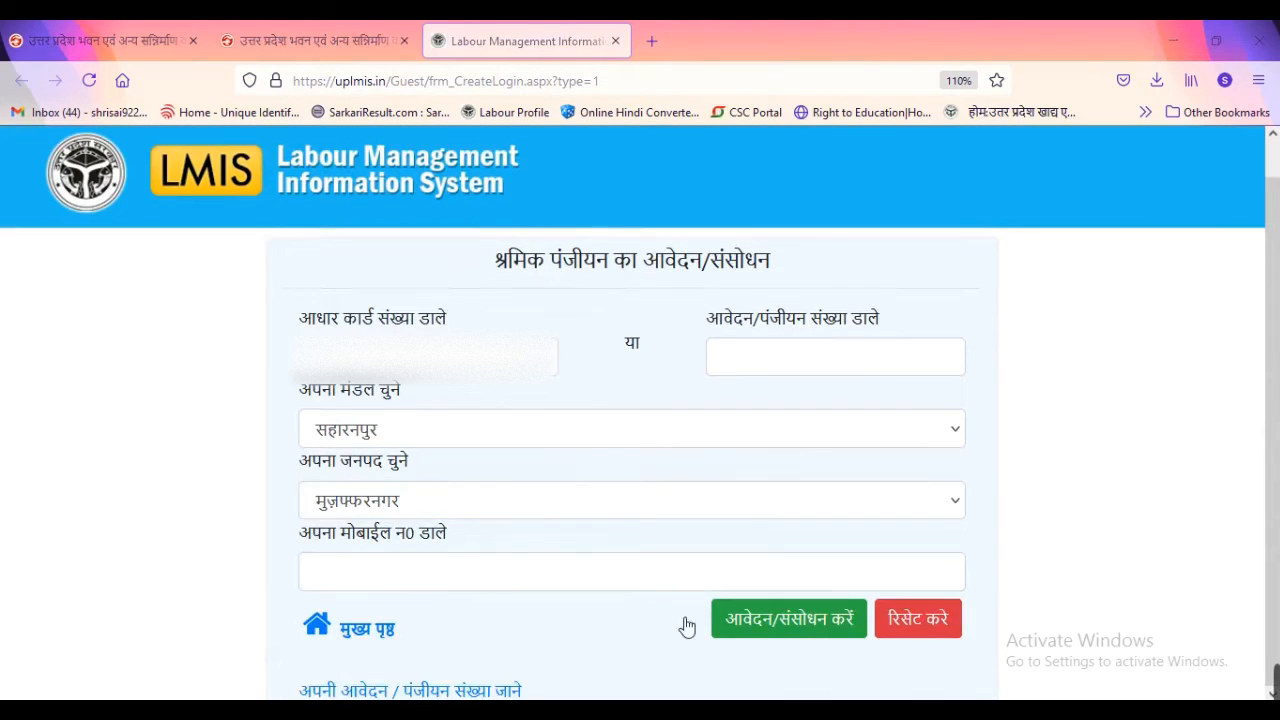
pyautogui.click(363, 581)
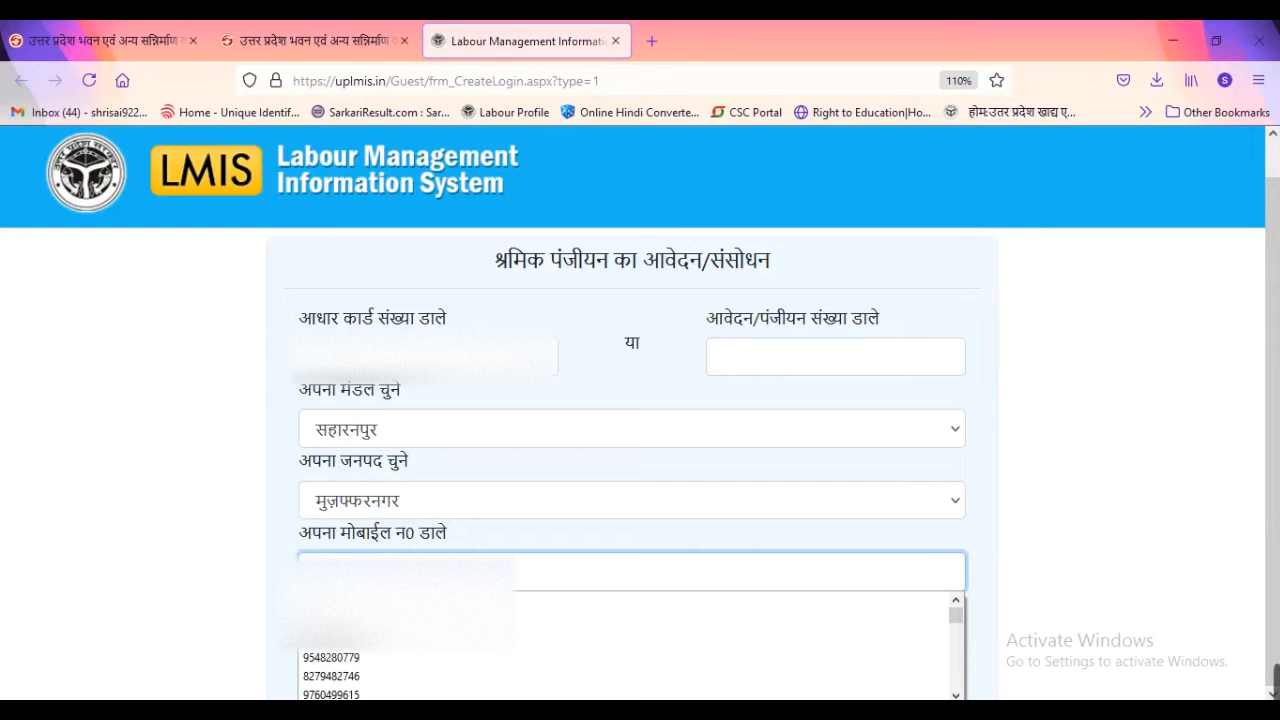
pyautogui.write('8')
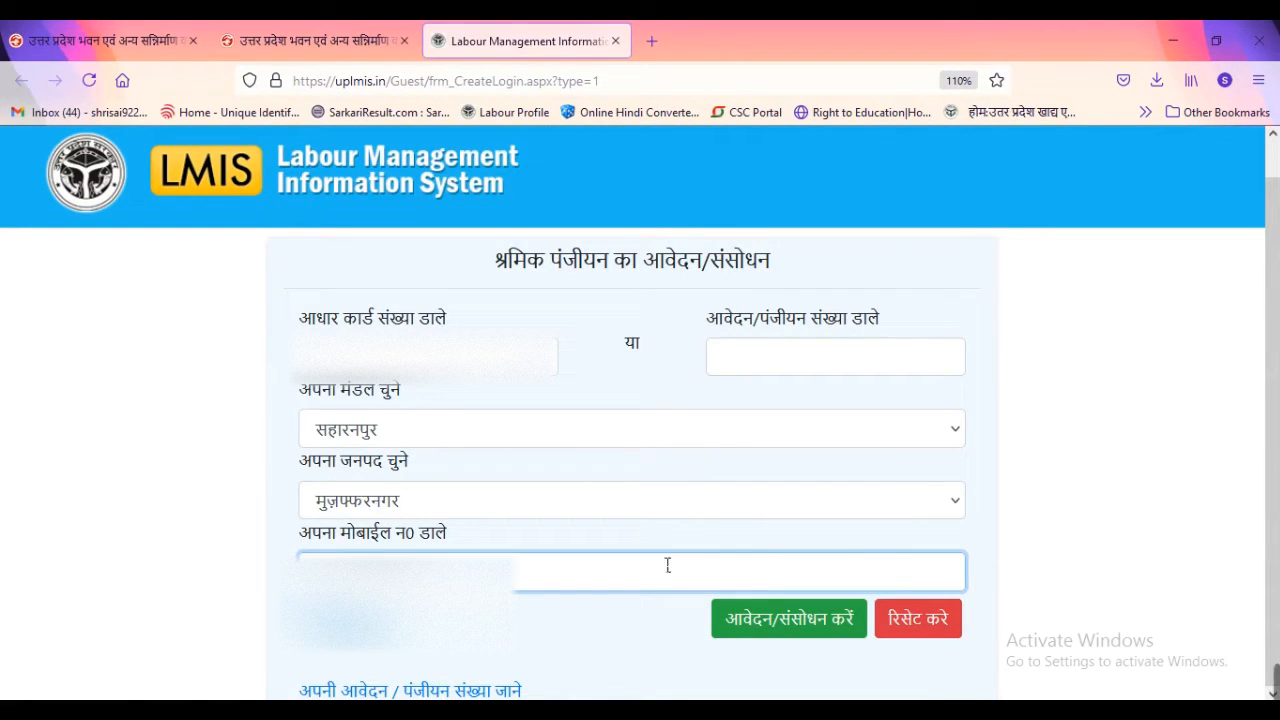
pyautogui.click(795, 632)
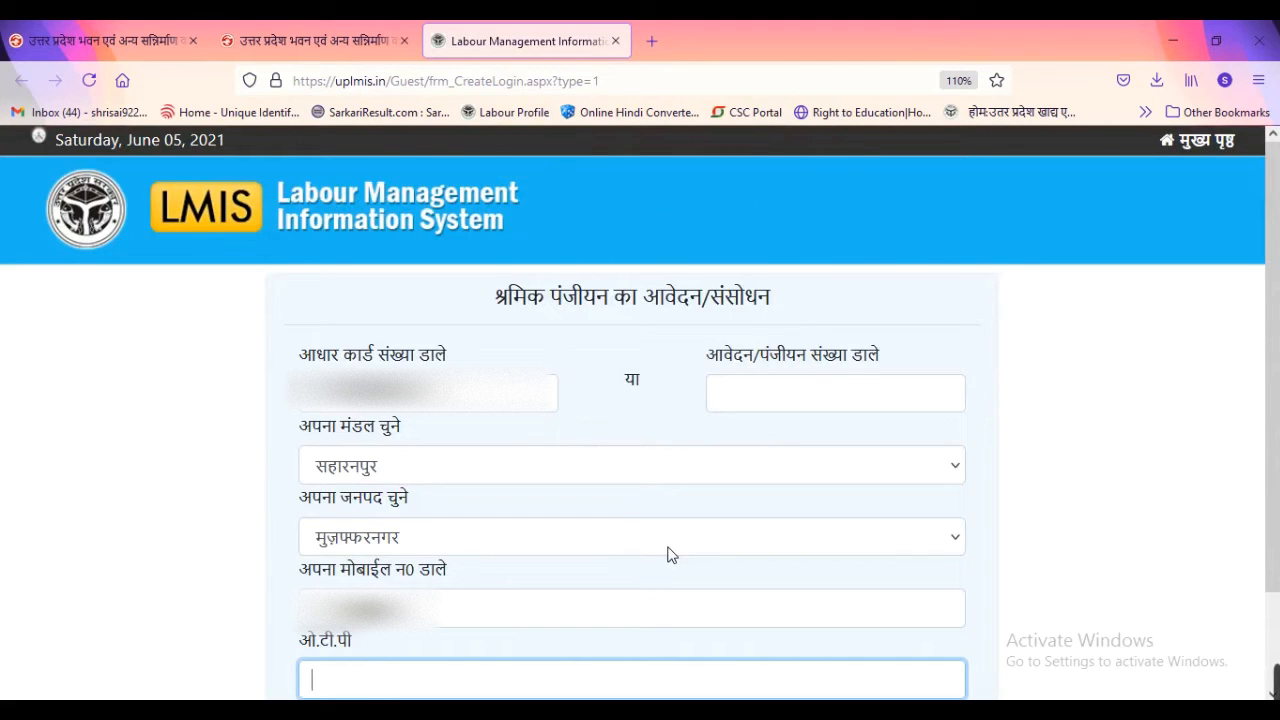
# Step: Enter the received OTP and verify it with प्रमाणित करें
pyautogui.click(427, 689)
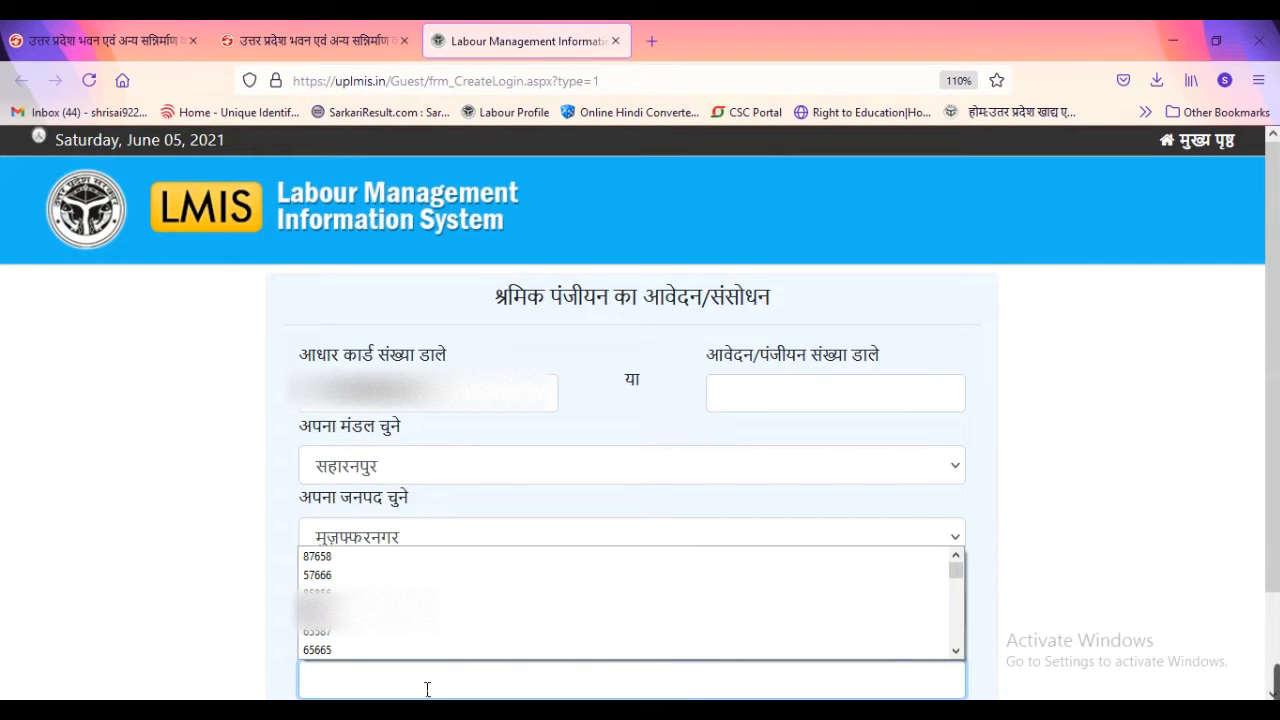
pyautogui.scroll(-1, 428, 686)
pyautogui.scroll(-2, 428, 686)
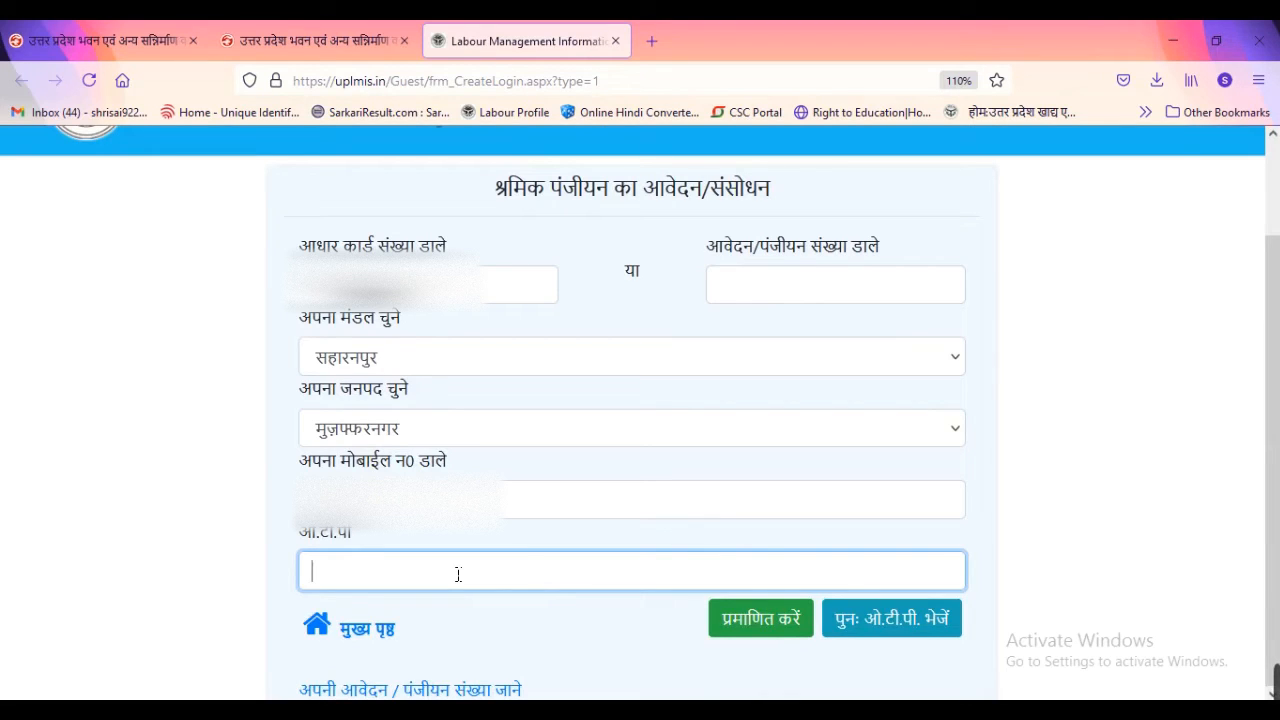
pyautogui.click(757, 628)
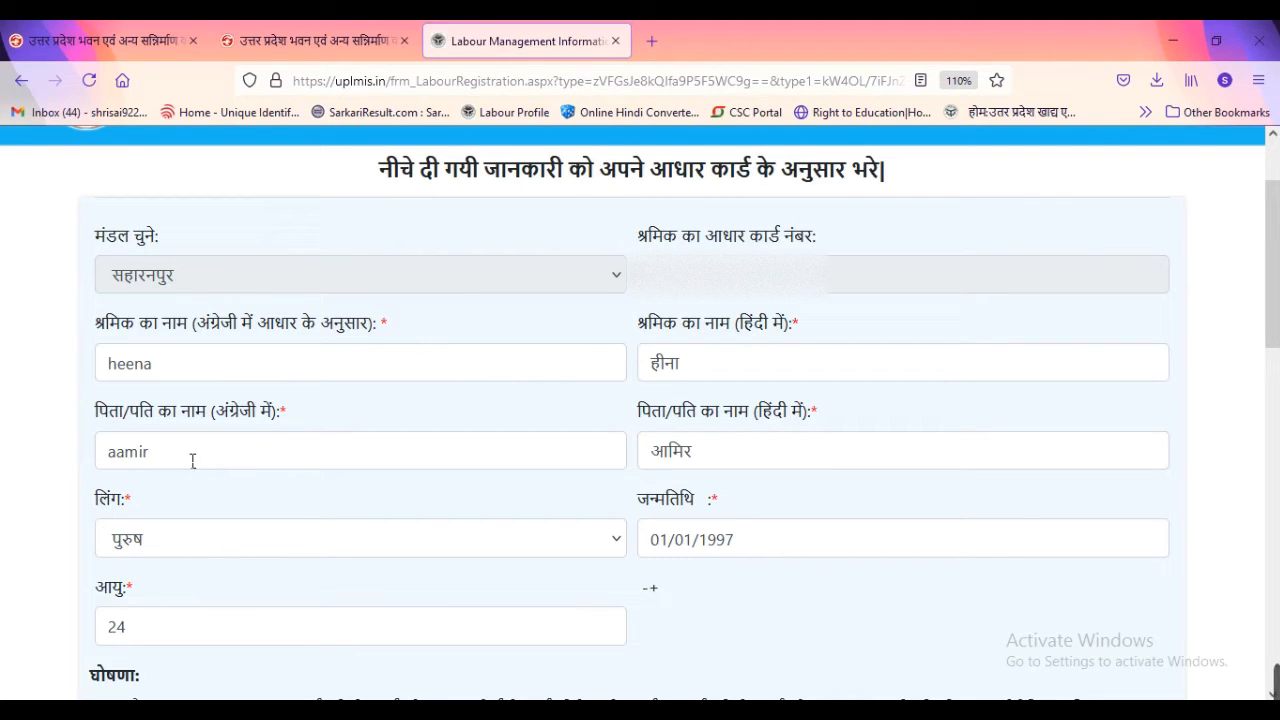
# Step: Change gender to स्त्री, check the age of 24, and submit for आधार सत्यापन
pyautogui.click(723, 461)
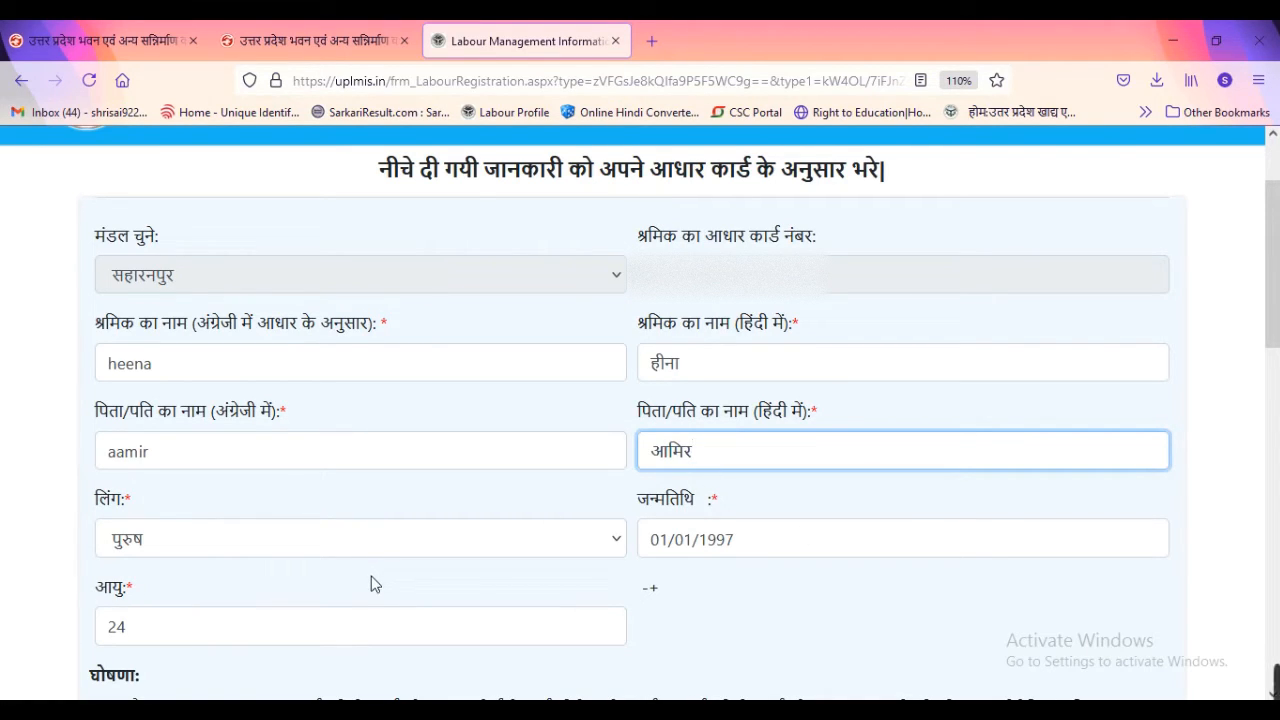
pyautogui.click(344, 540)
pyautogui.click(306, 640)
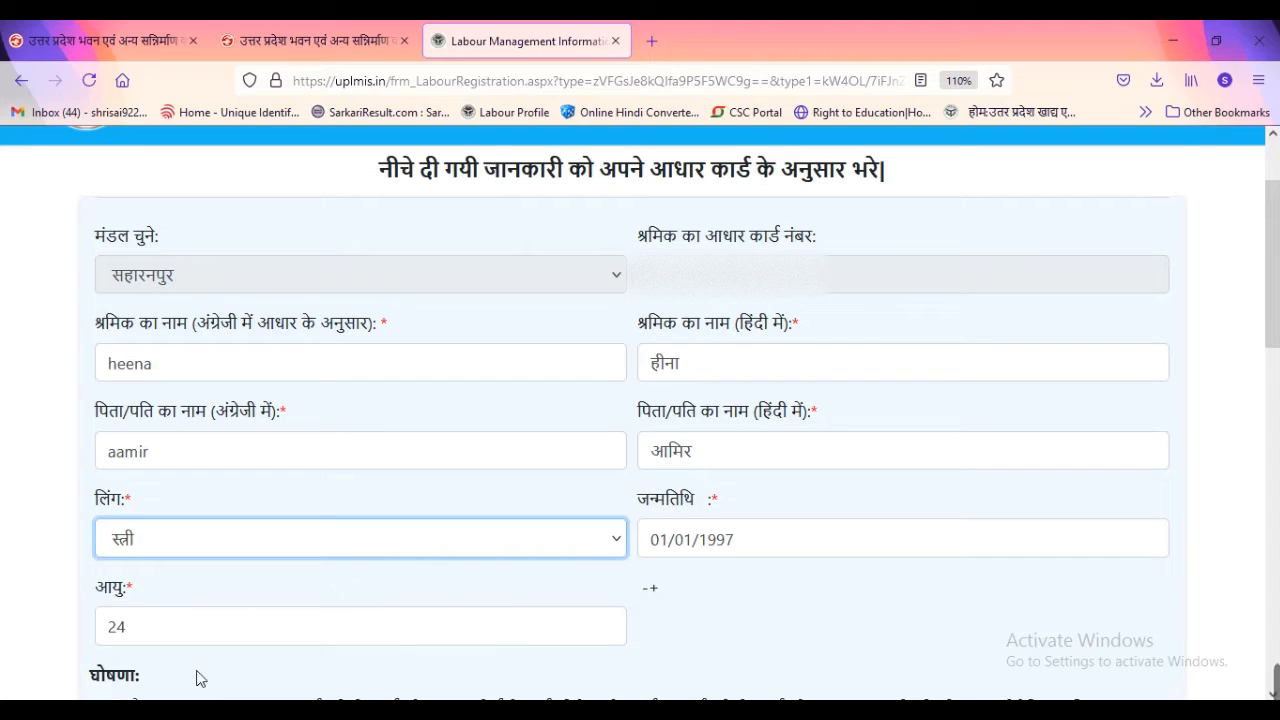
pyautogui.doubleClick(127, 636)
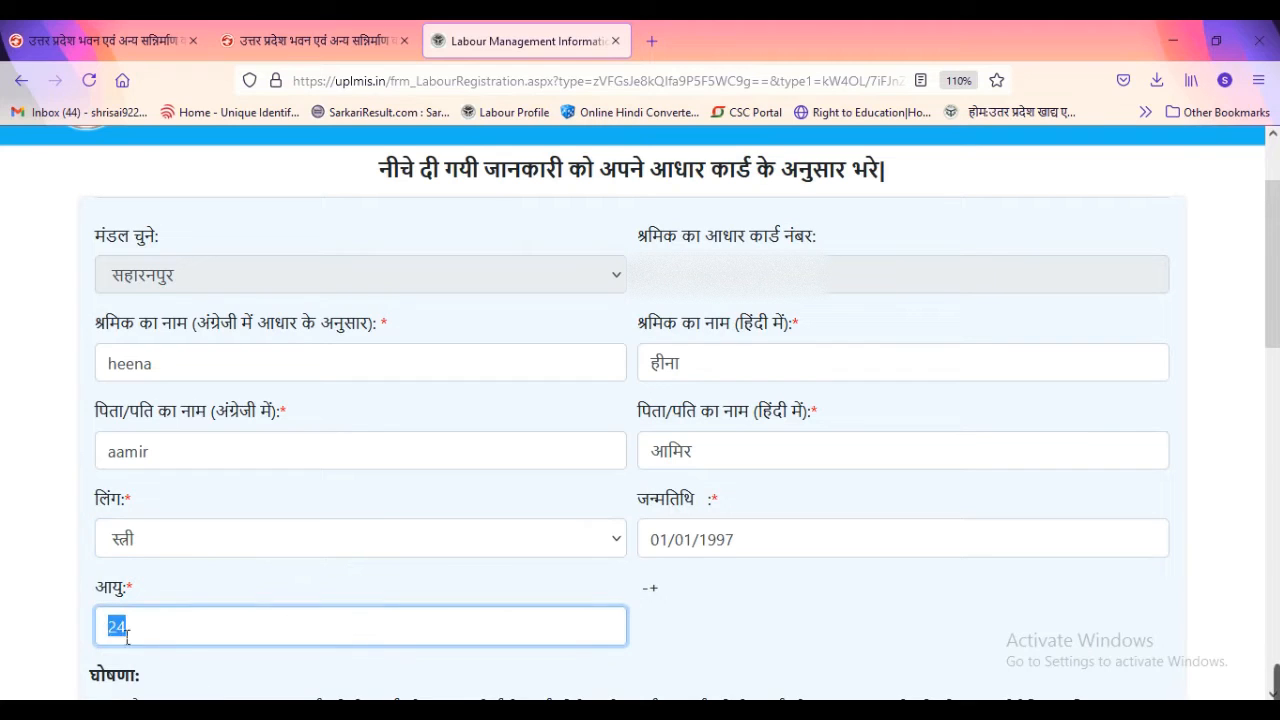
pyautogui.click(107, 636)
pyautogui.moveTo(130, 630); pyautogui.dragTo(92, 636)
pyautogui.moveTo(1273, 277); pyautogui.dragTo(1275, 441)
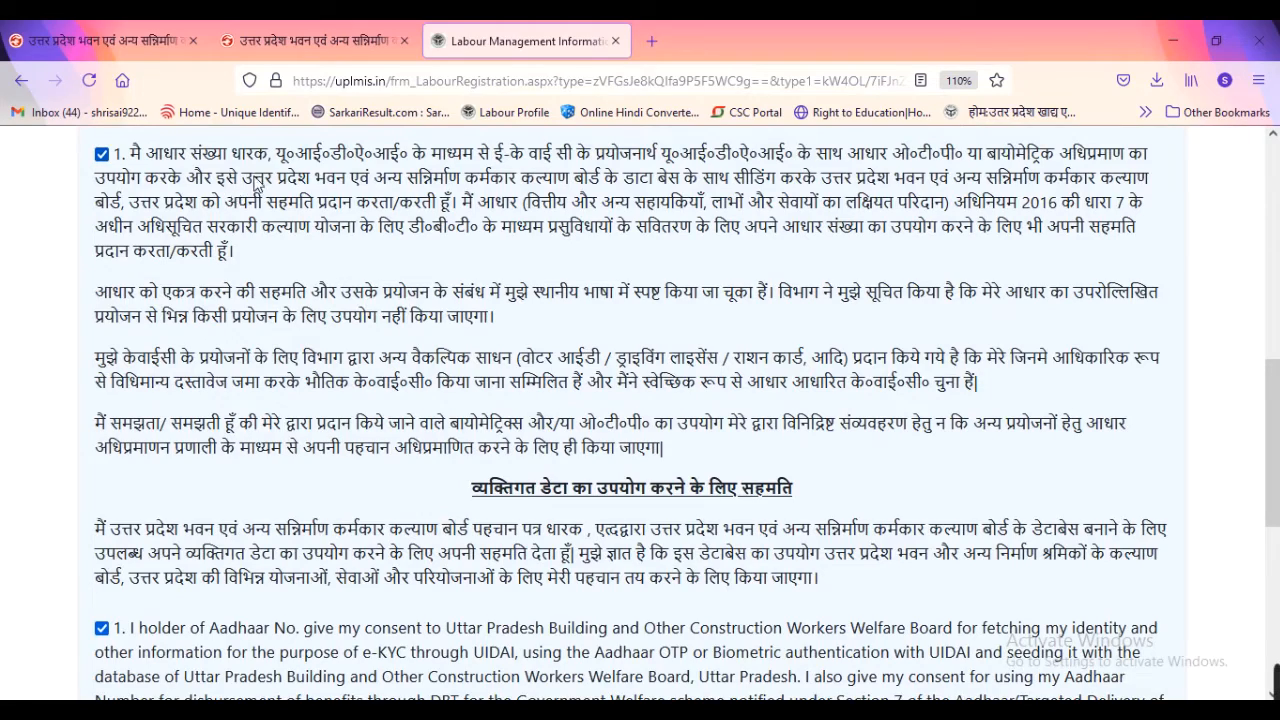
pyautogui.moveTo(1271, 440); pyautogui.dragTo(1277, 604)
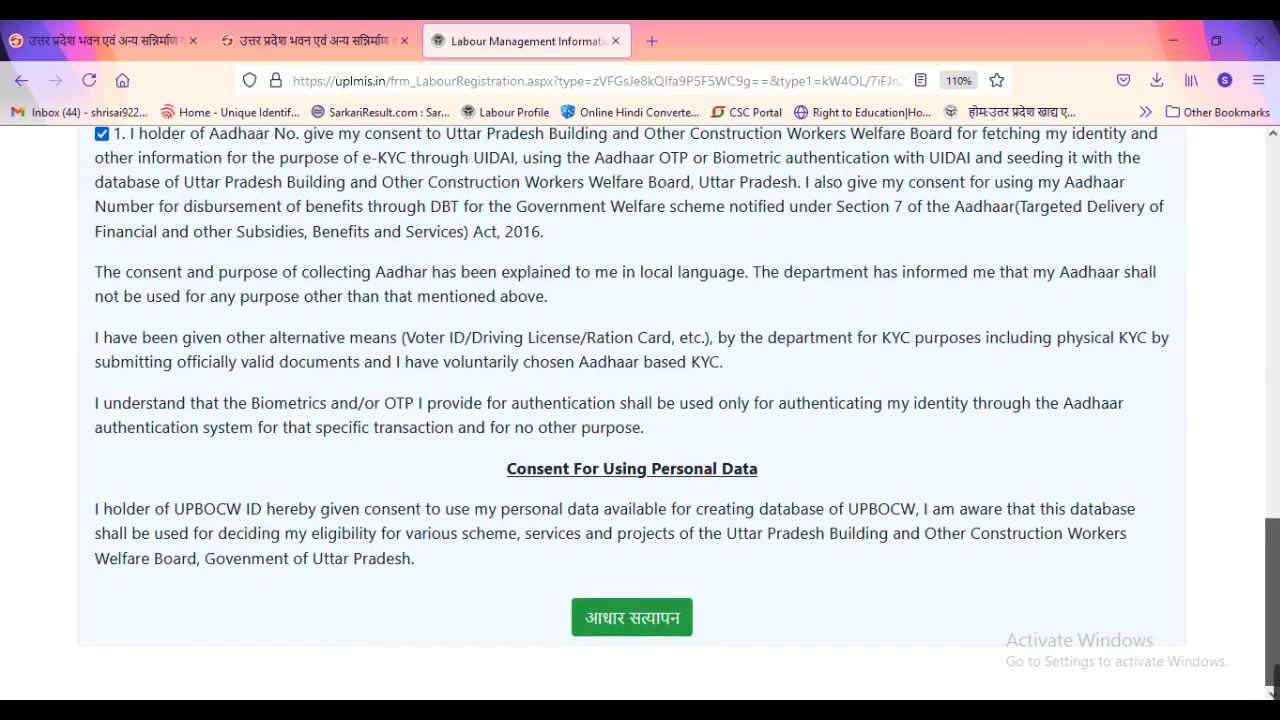
pyautogui.click(641, 620)
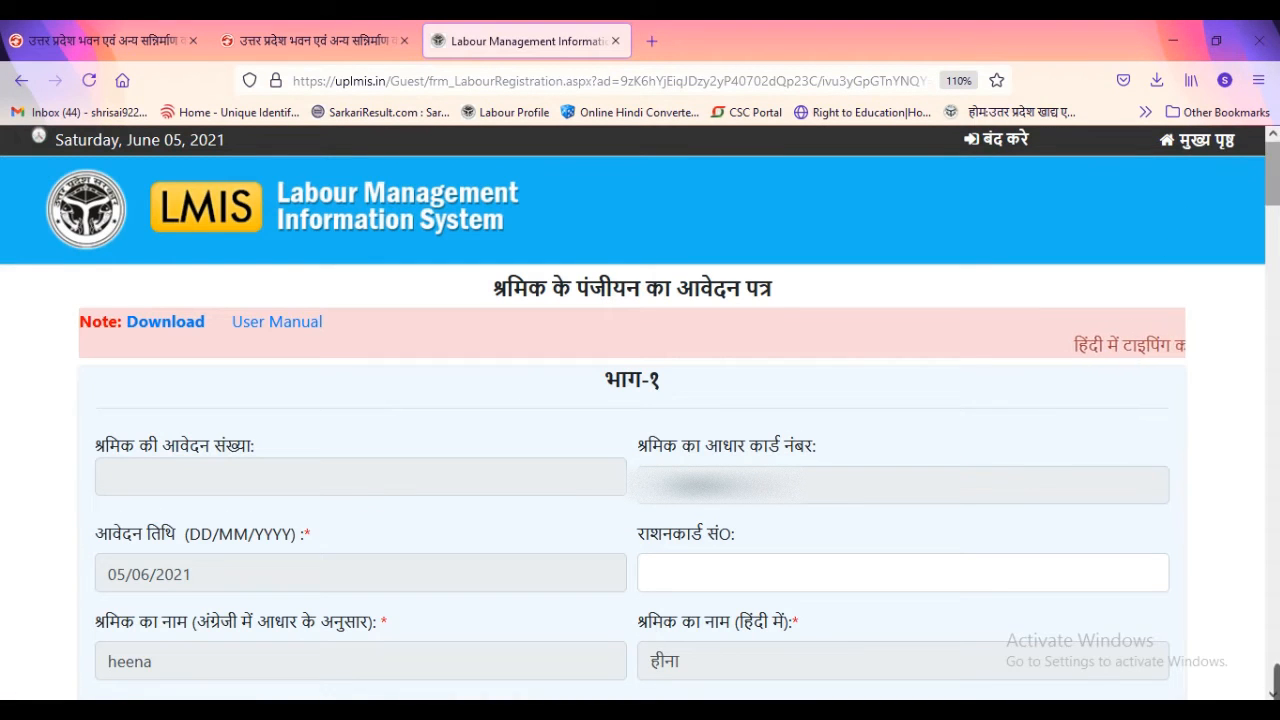
# Step: Enter the mother's name in the English and Hindi name fields
pyautogui.moveTo(1276, 178); pyautogui.dragTo(1275, 213)
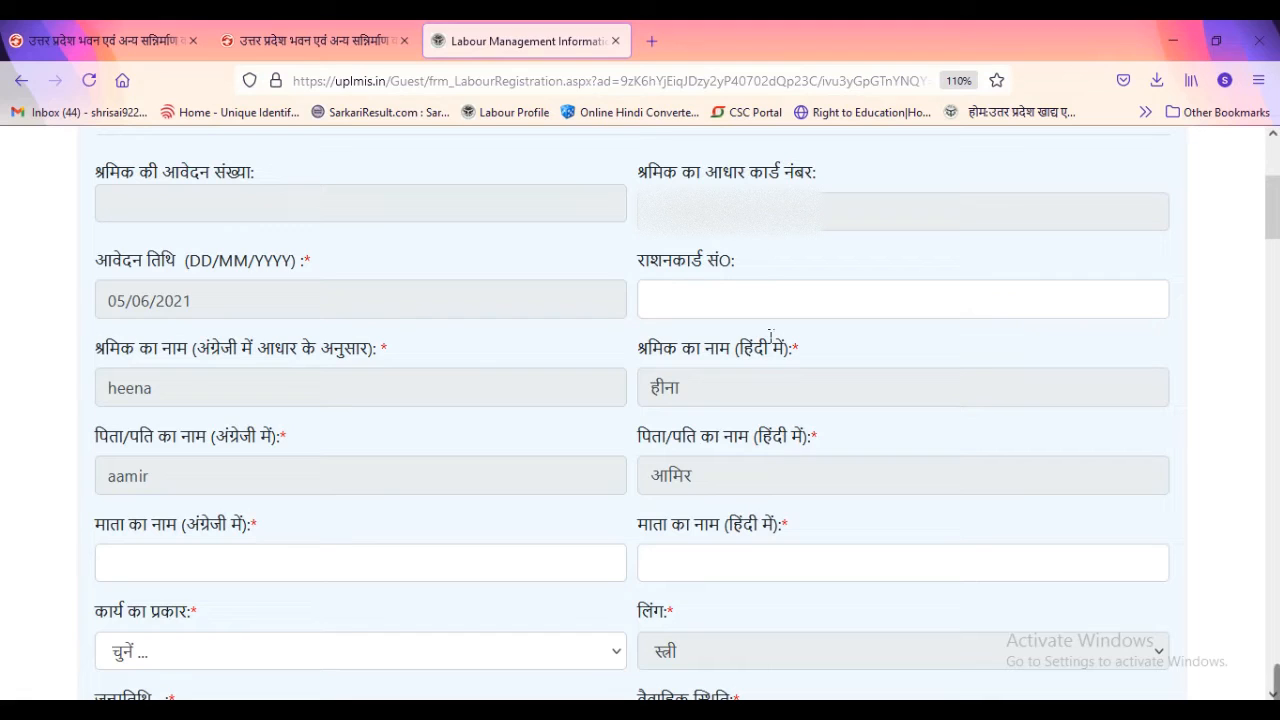
pyautogui.click(728, 310)
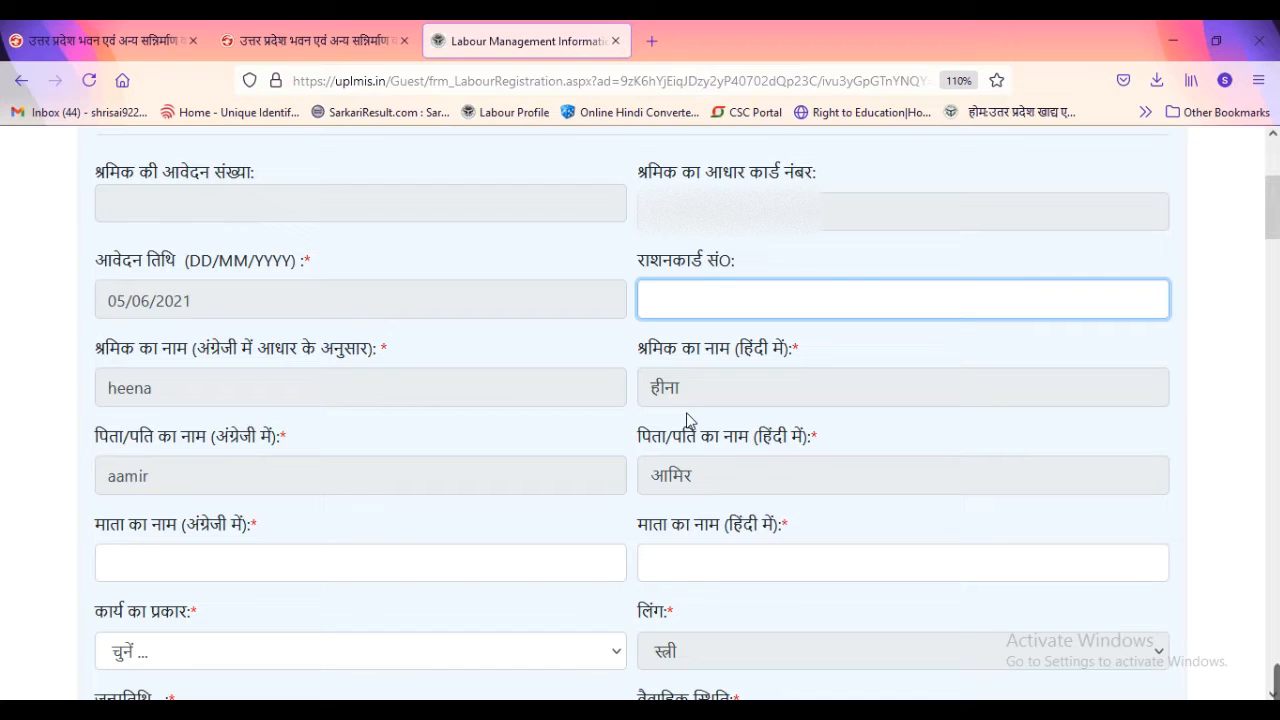
pyautogui.click(411, 572)
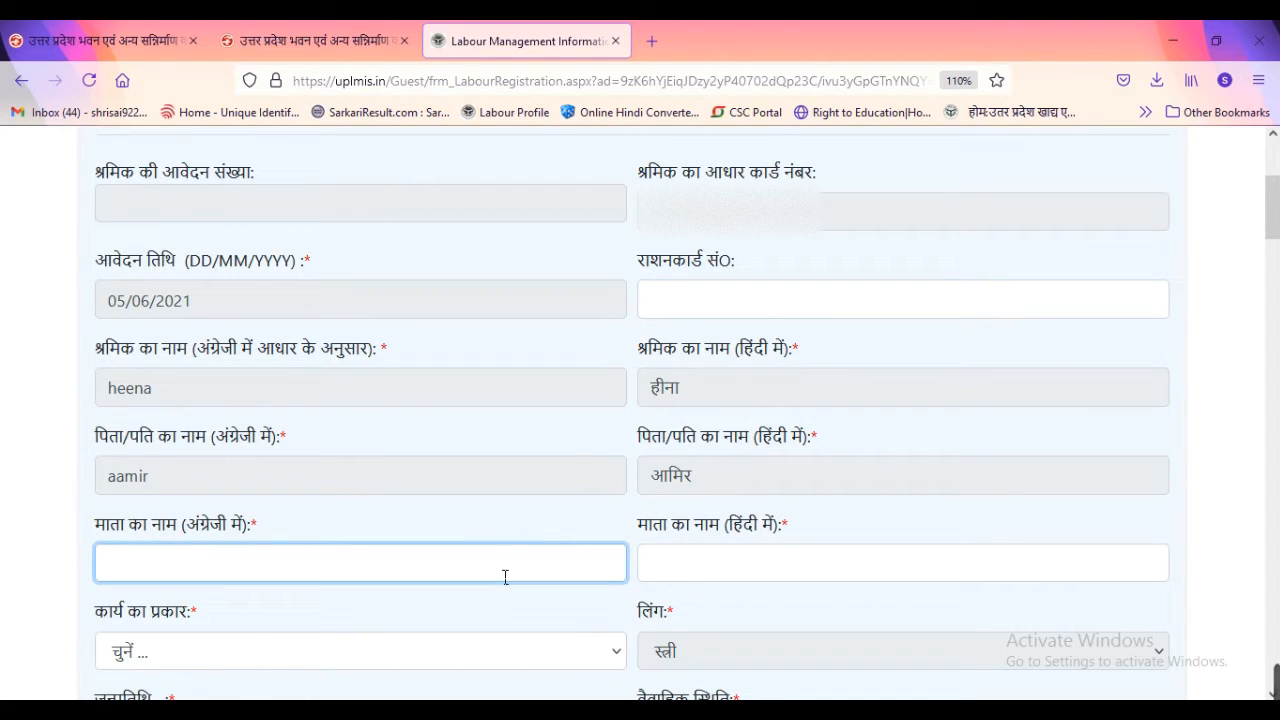
pyautogui.write('hee')
pyautogui.press('BackSpace')
pyautogui.press('BackSpace')
pyautogui.write('a')
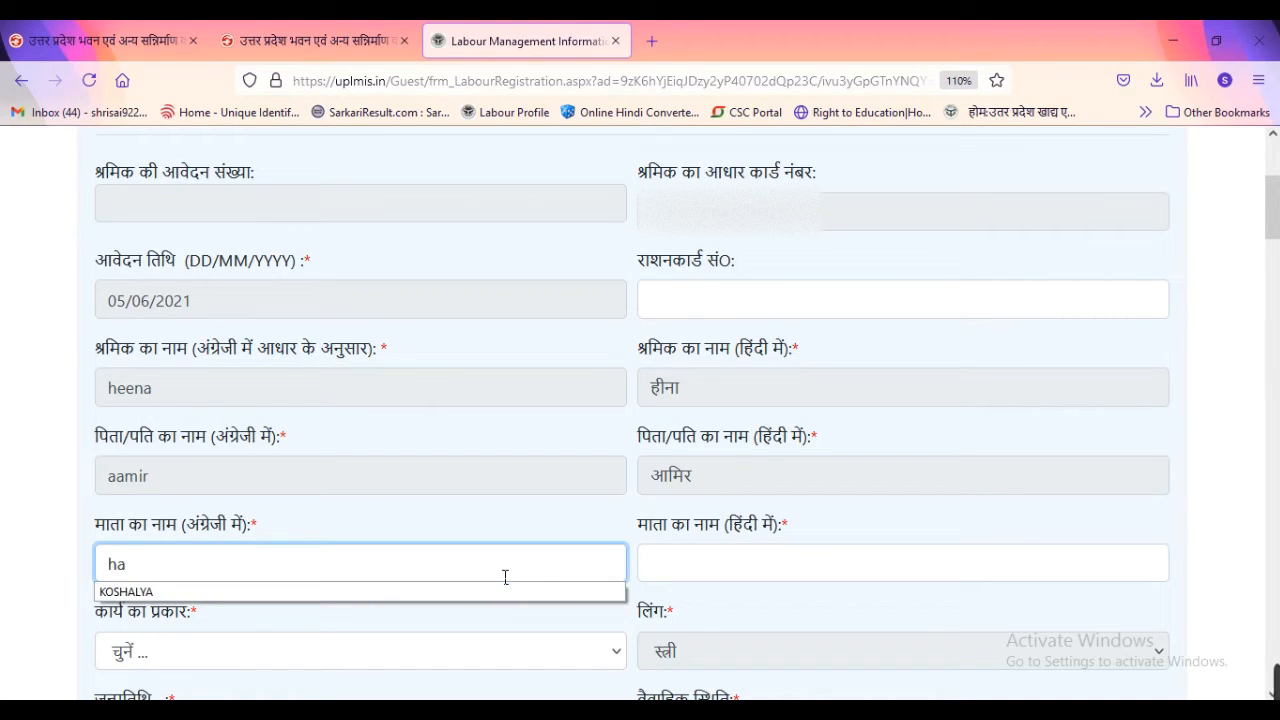
pyautogui.write('nsa')
pyautogui.press('Tab')
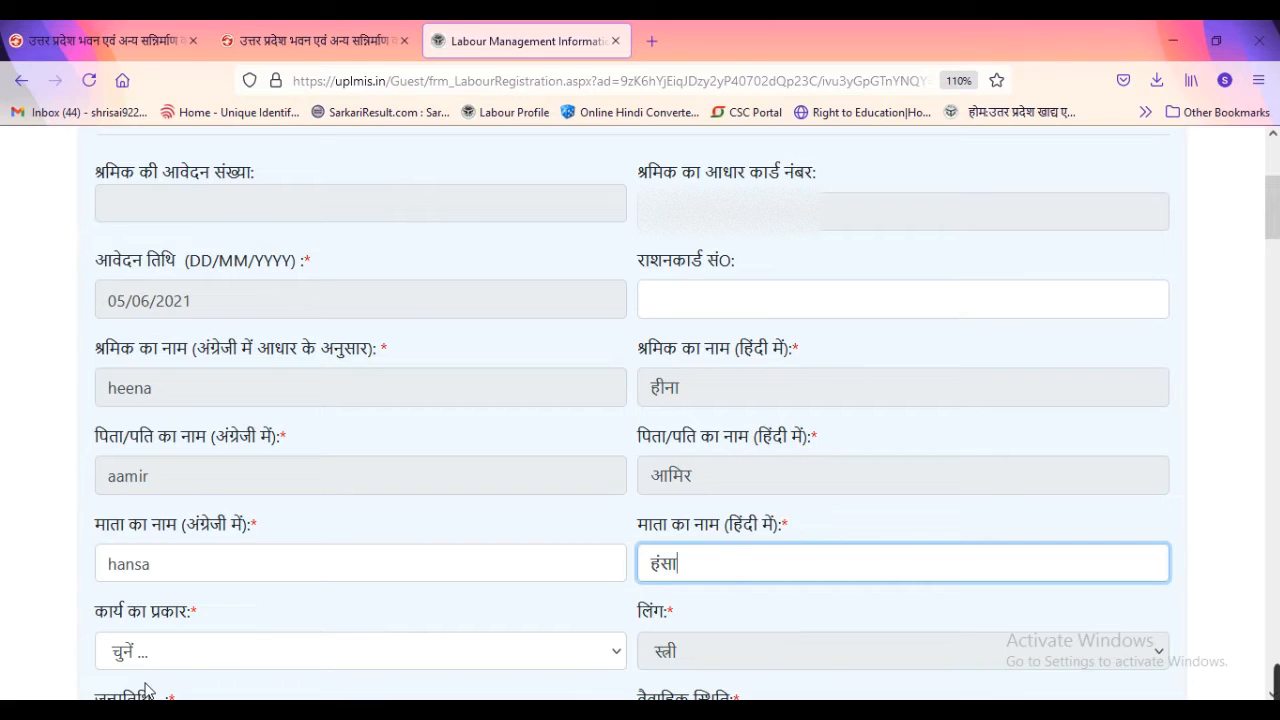
# Step: Keep work type 32 and marital status विवाहित, and set caste to अन्य पिछड़ा वर्ग
pyautogui.click(258, 233)
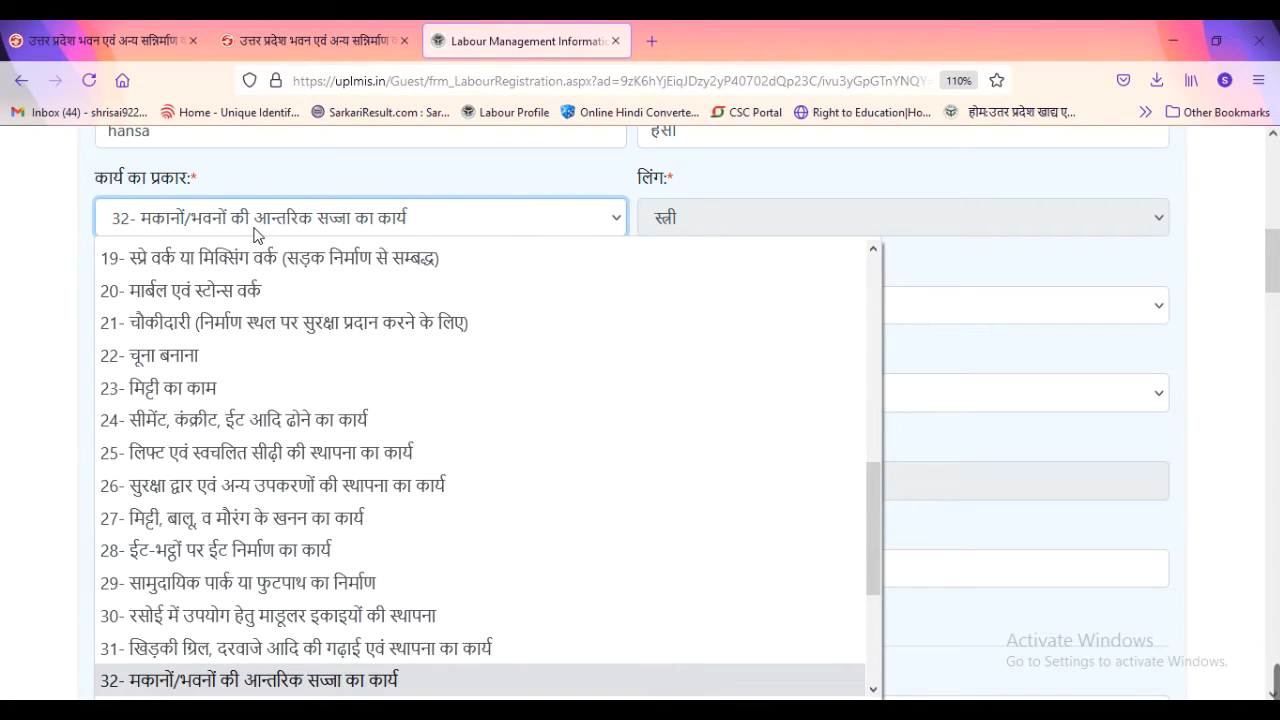
pyautogui.click(254, 234)
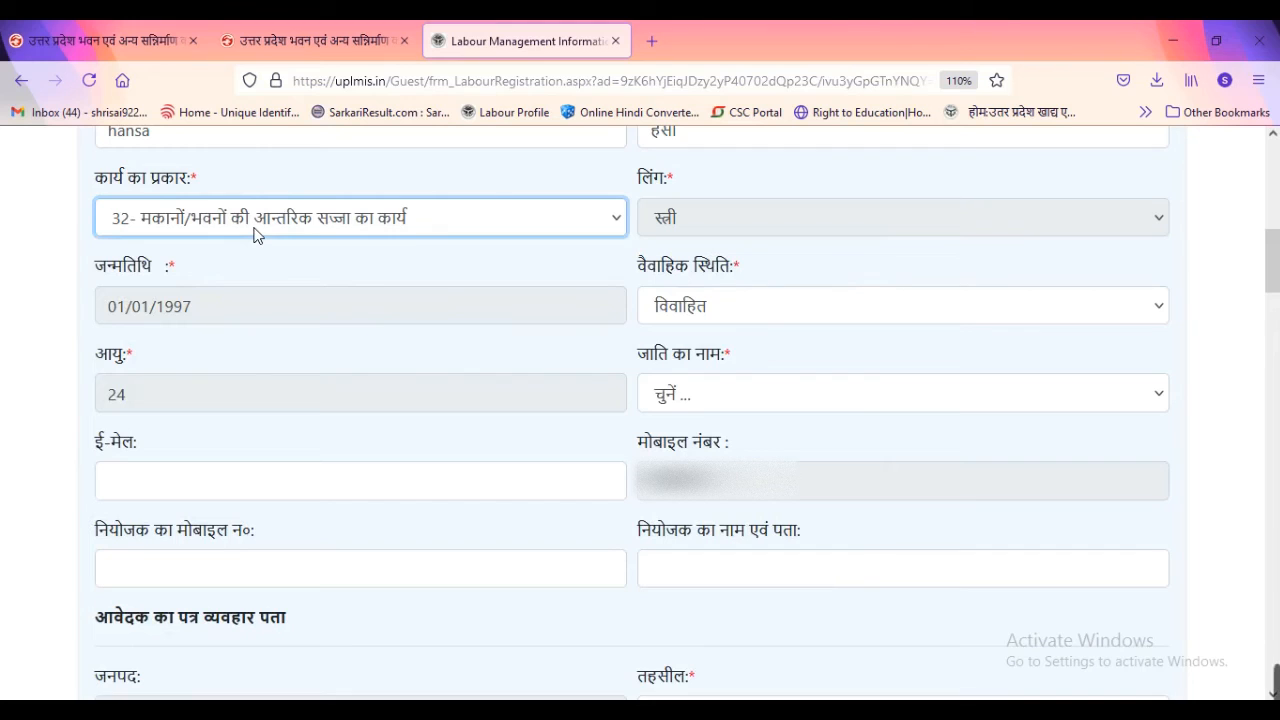
pyautogui.click(724, 316)
pyautogui.click(723, 309)
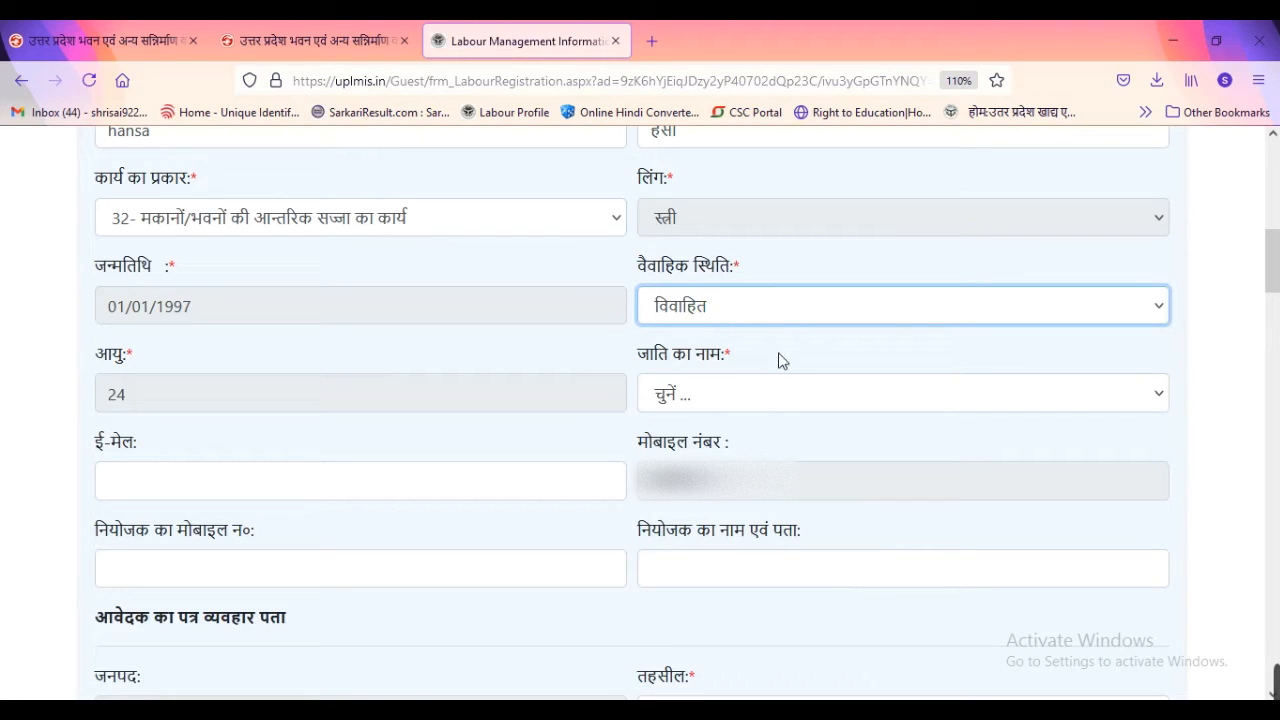
pyautogui.click(738, 392)
pyautogui.click(714, 466)
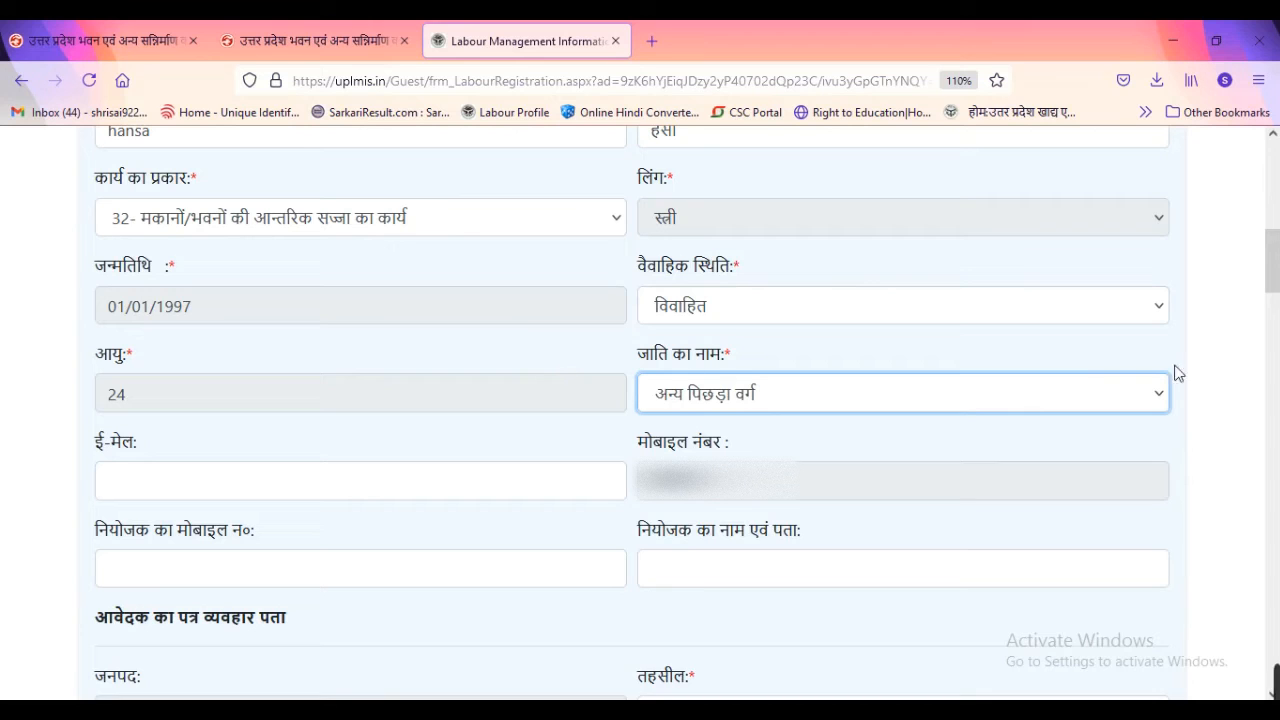
pyautogui.moveTo(1272, 283); pyautogui.dragTo(1275, 328)
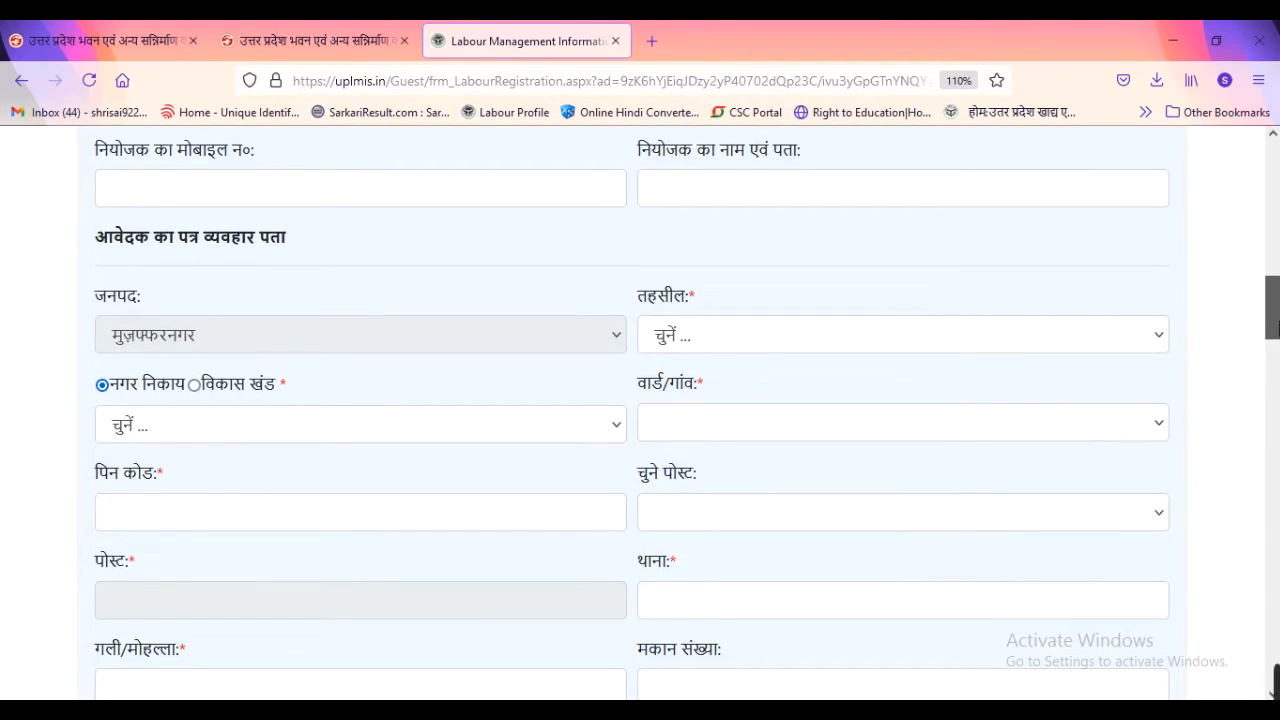
# Step: Choose tehsil सदर and development block मुजफ्फरनगर (59) for the correspondence address
pyautogui.click(643, 253)
pyautogui.click(352, 196)
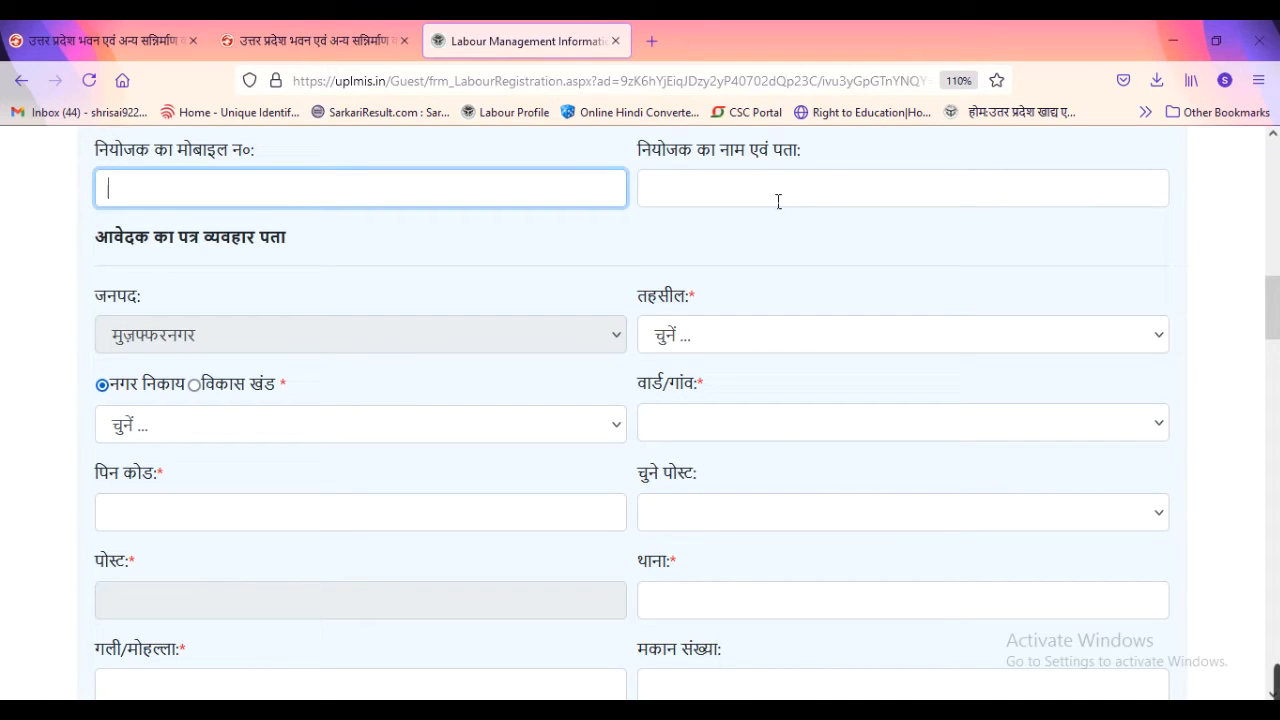
pyautogui.click(293, 203)
pyautogui.click(762, 336)
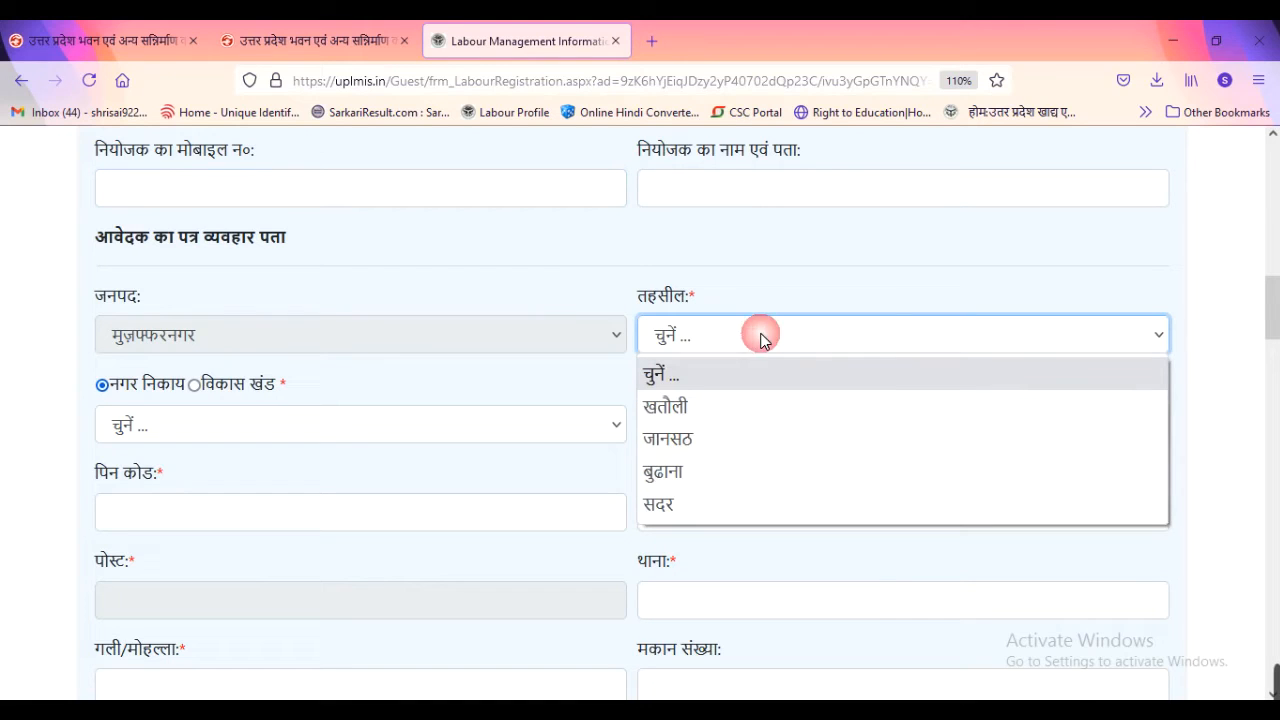
pyautogui.click(684, 505)
pyautogui.click(243, 431)
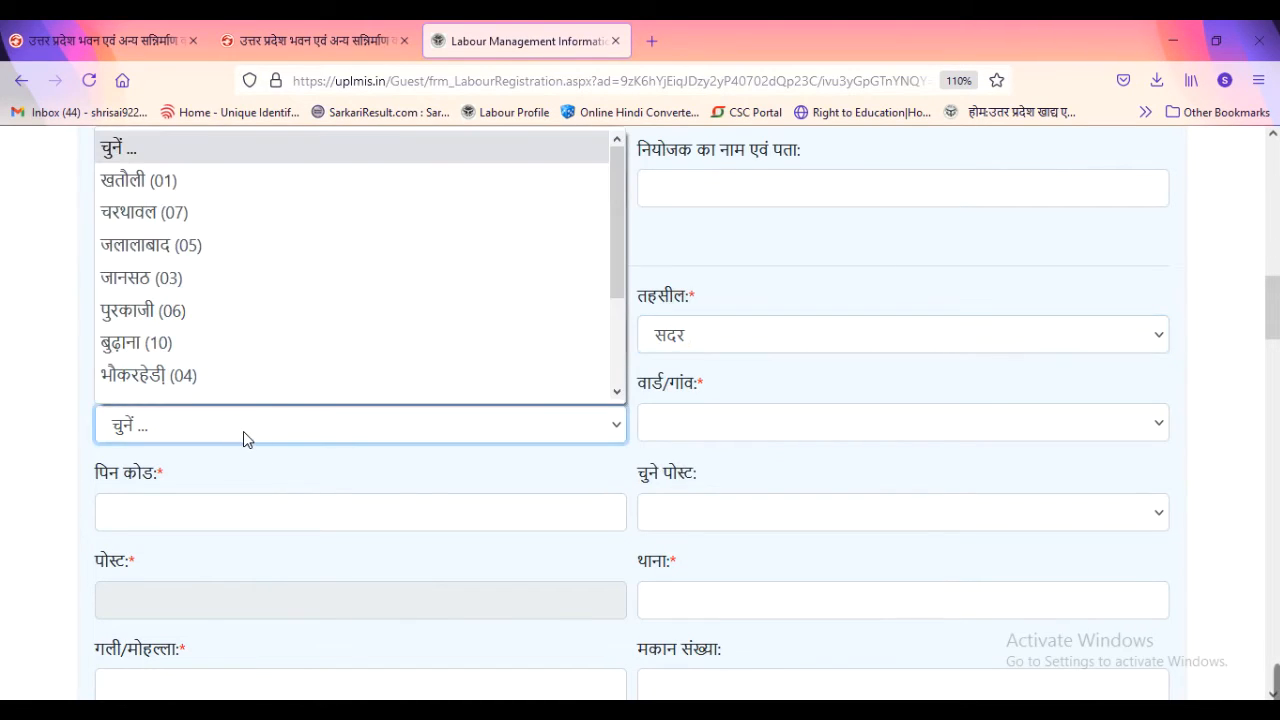
pyautogui.click(243, 431)
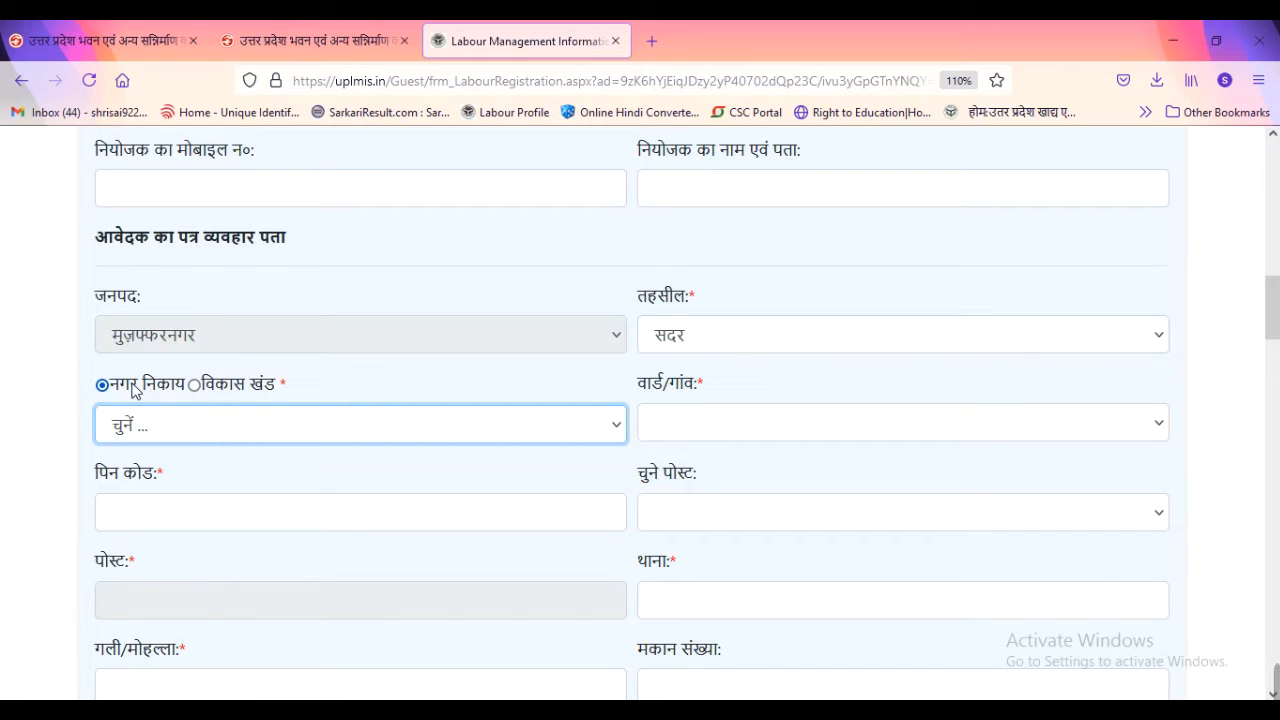
pyautogui.click(240, 388)
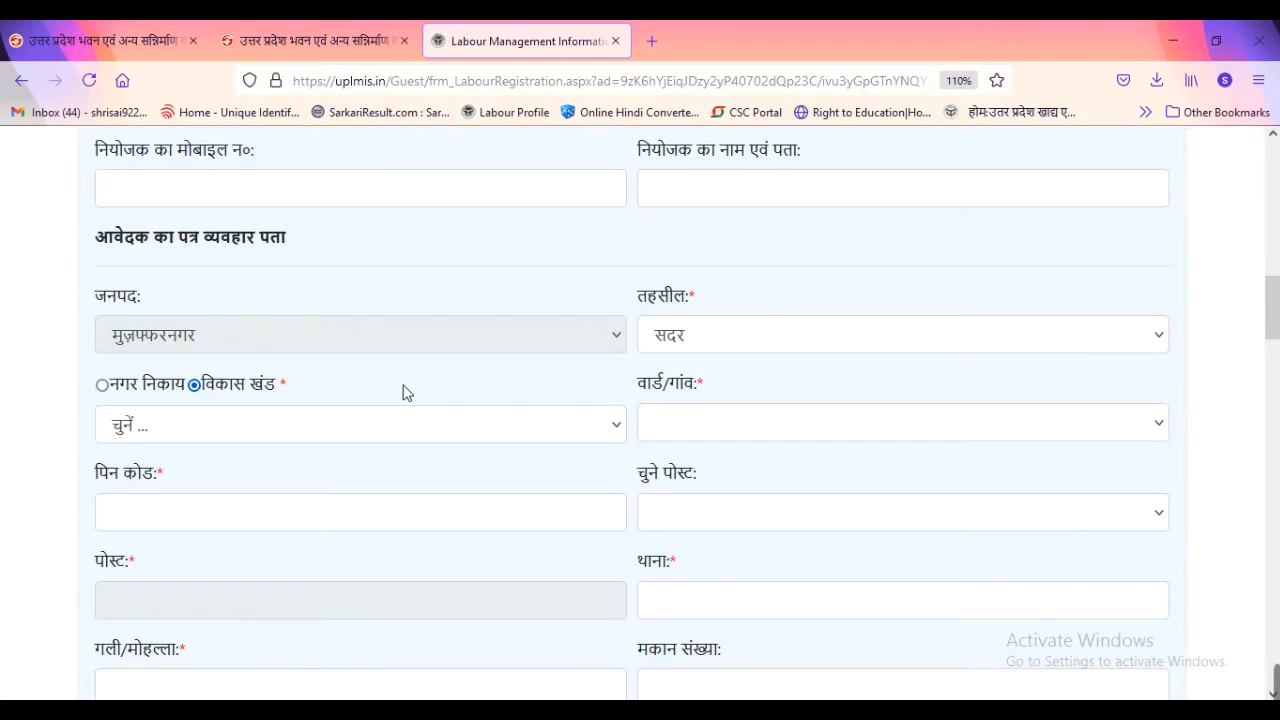
pyautogui.click(239, 435)
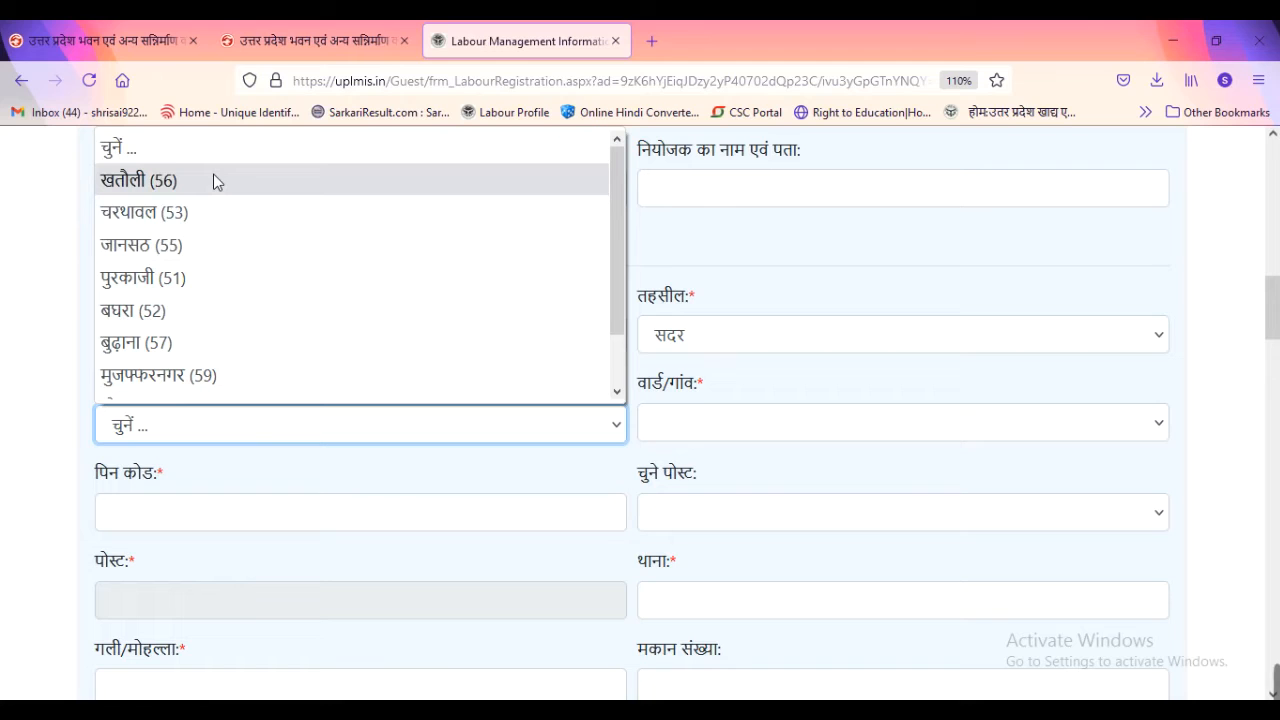
pyautogui.click(205, 352)
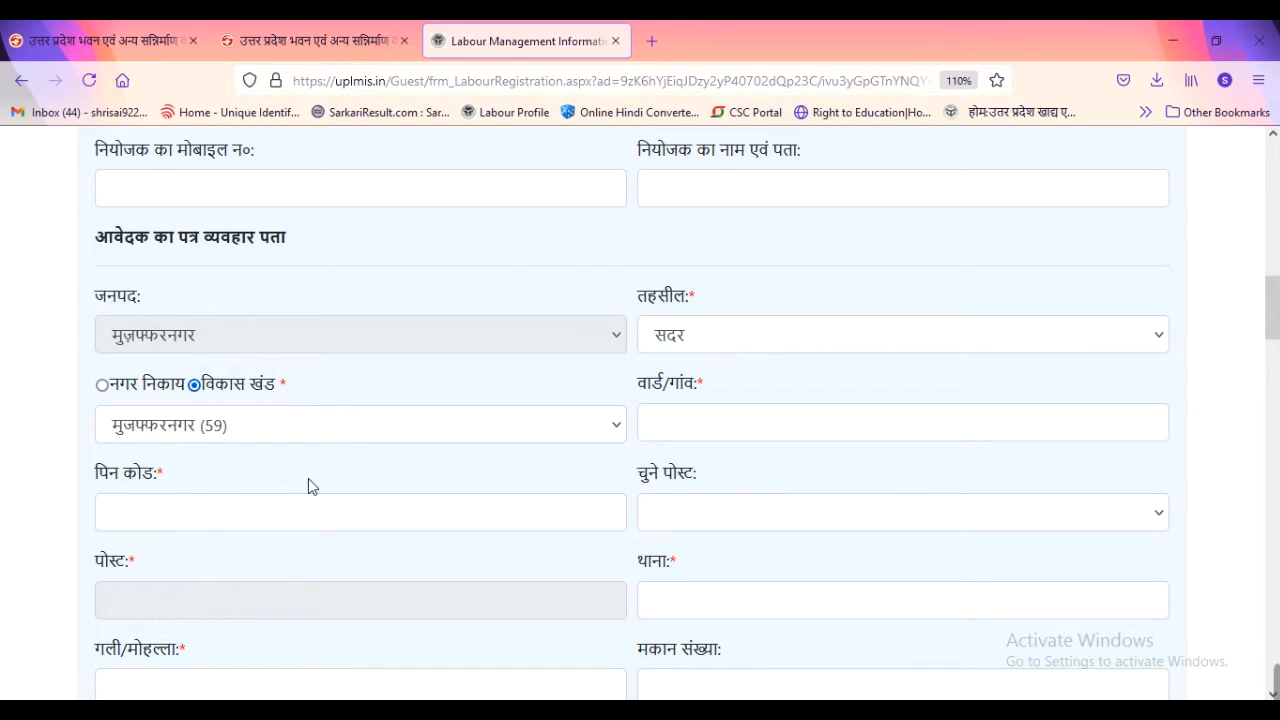
# Step: Enter the ward/village and PIN code, and choose Bagowali as the post office
pyautogui.click(690, 432)
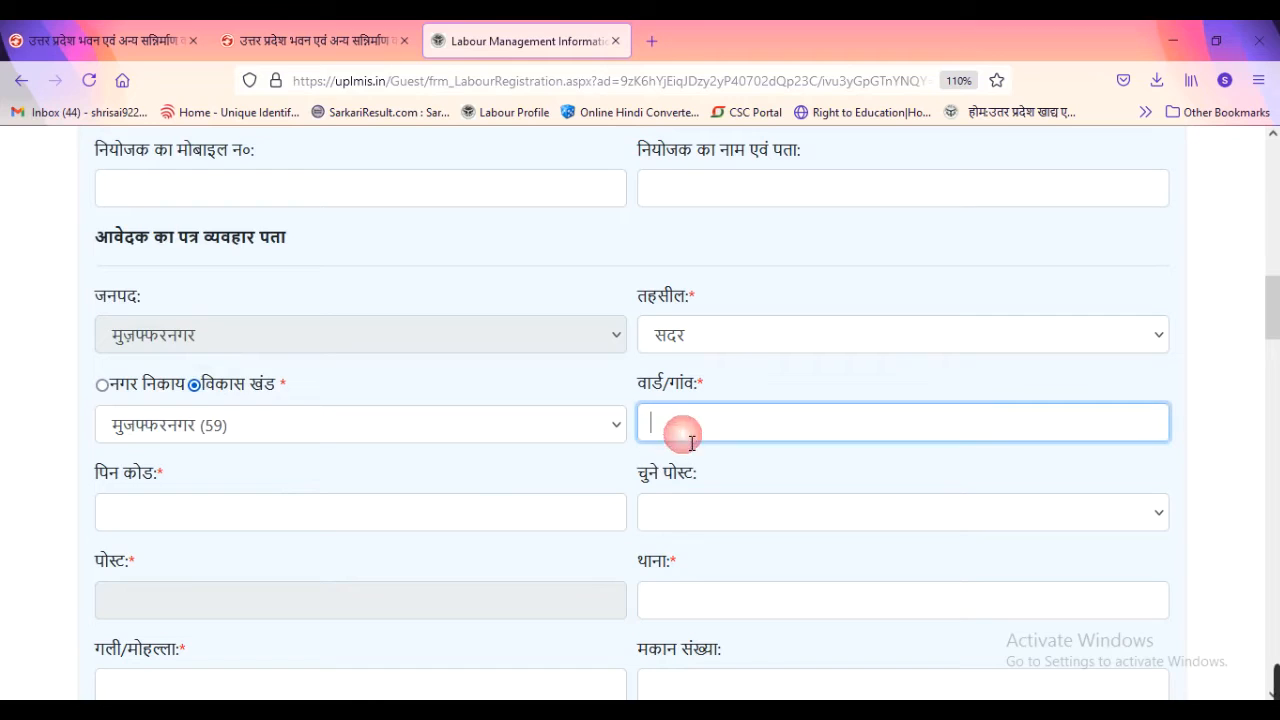
pyautogui.press('Tab')
pyautogui.click(373, 519)
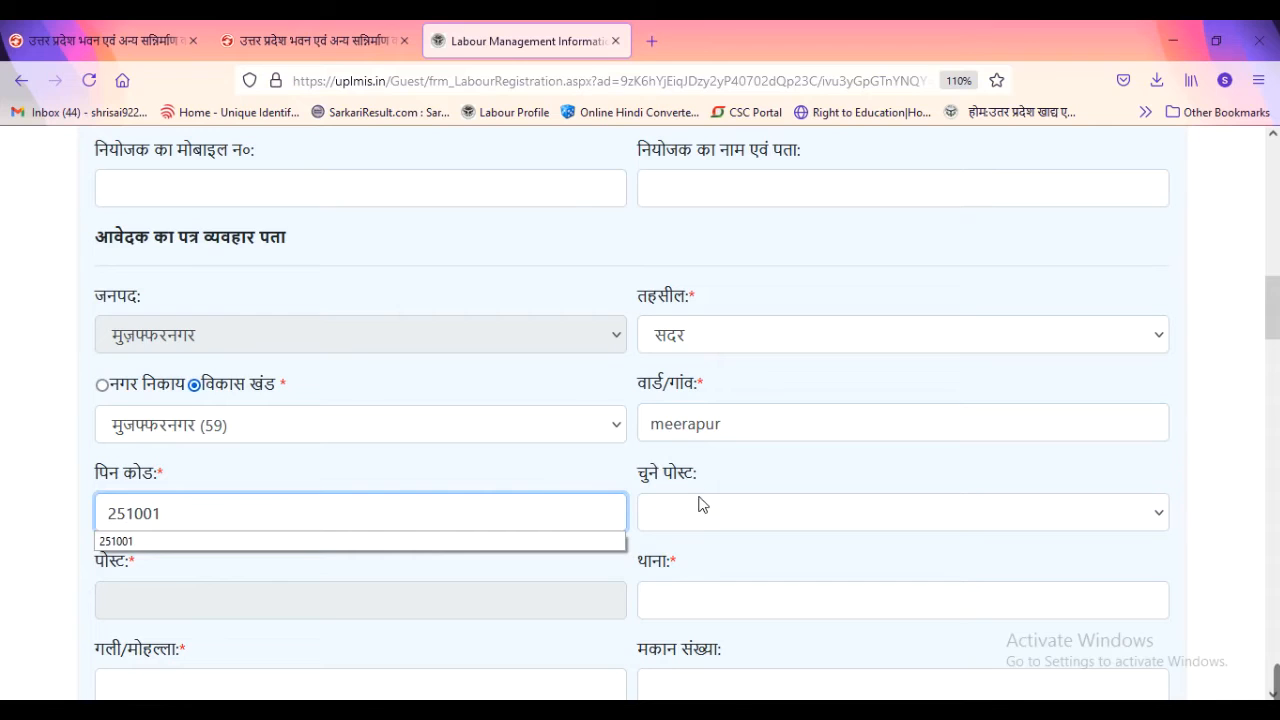
pyautogui.press('Tab')
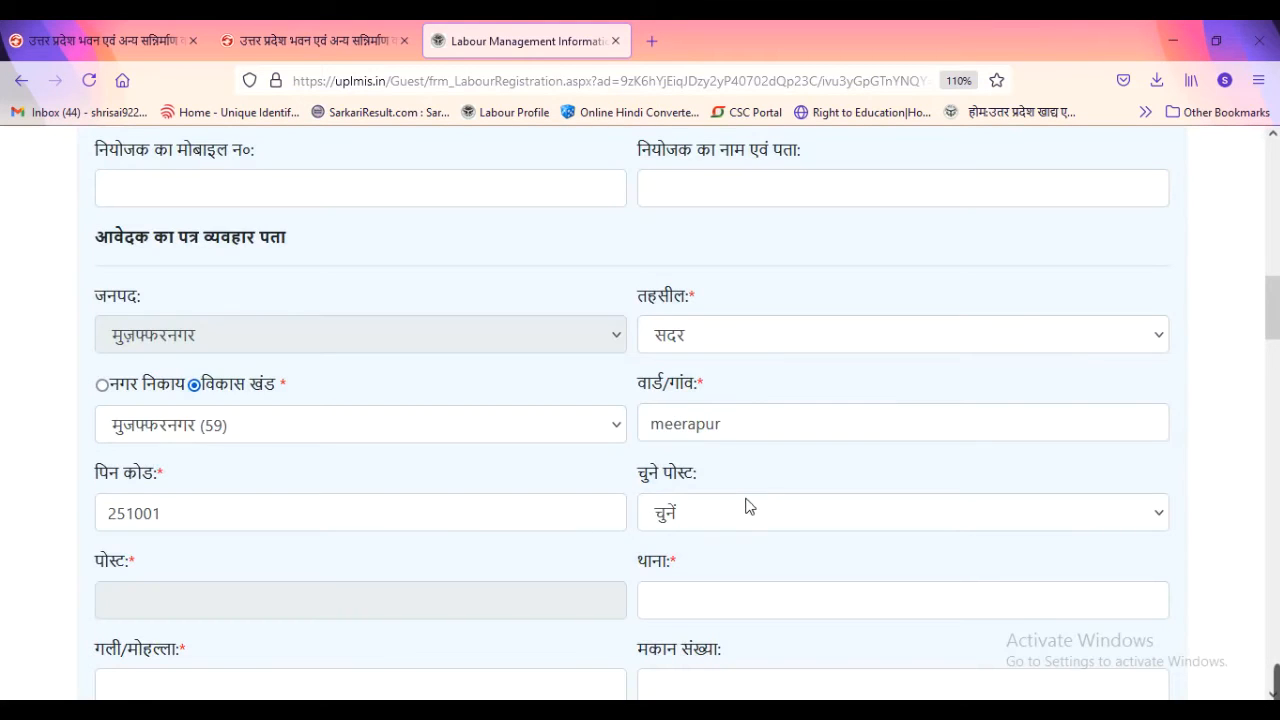
pyautogui.click(700, 518)
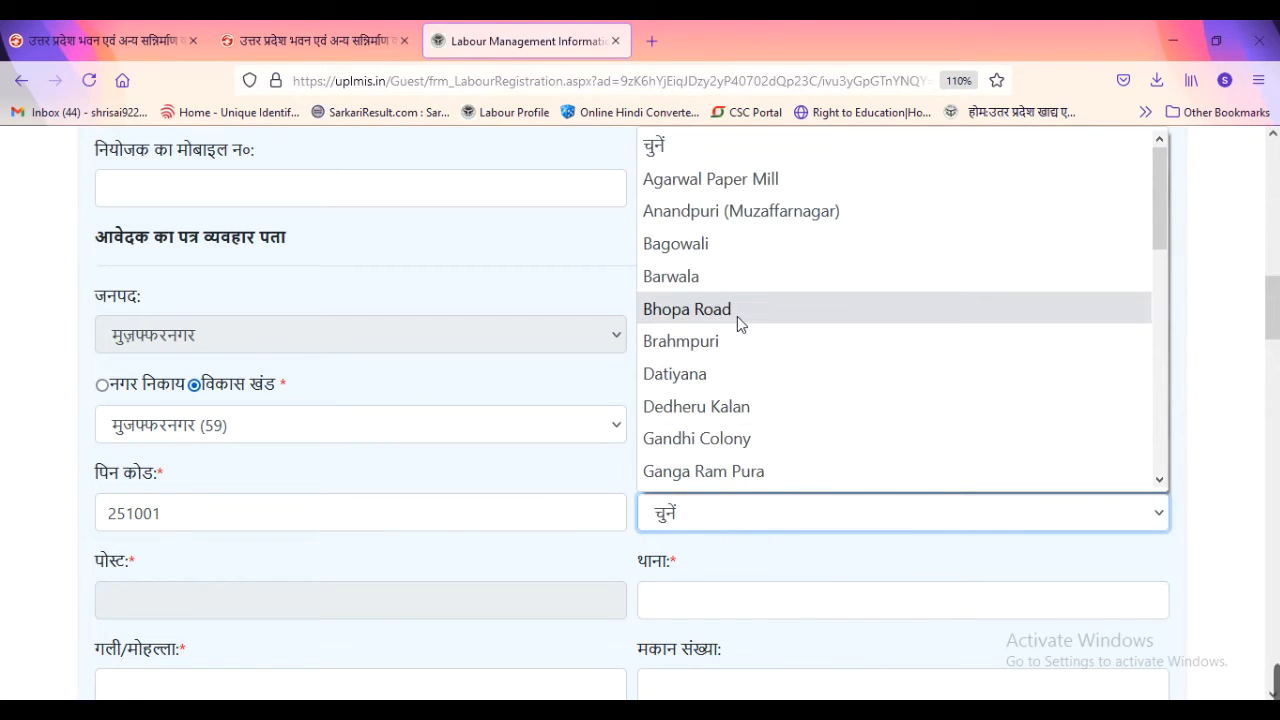
pyautogui.click(726, 246)
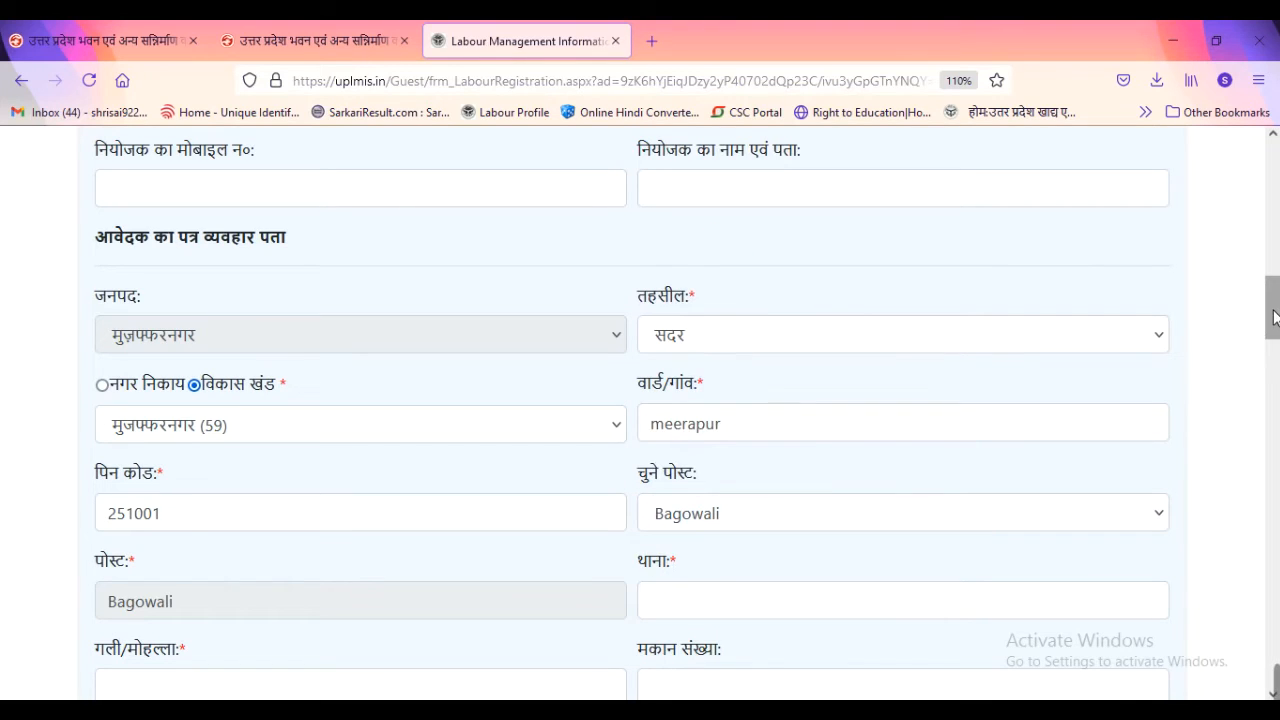
pyautogui.moveTo(1273, 320); pyautogui.dragTo(1274, 340)
# Step: Fill in police station kotwali, the street from a saved entry, and the house number
pyautogui.click(712, 422)
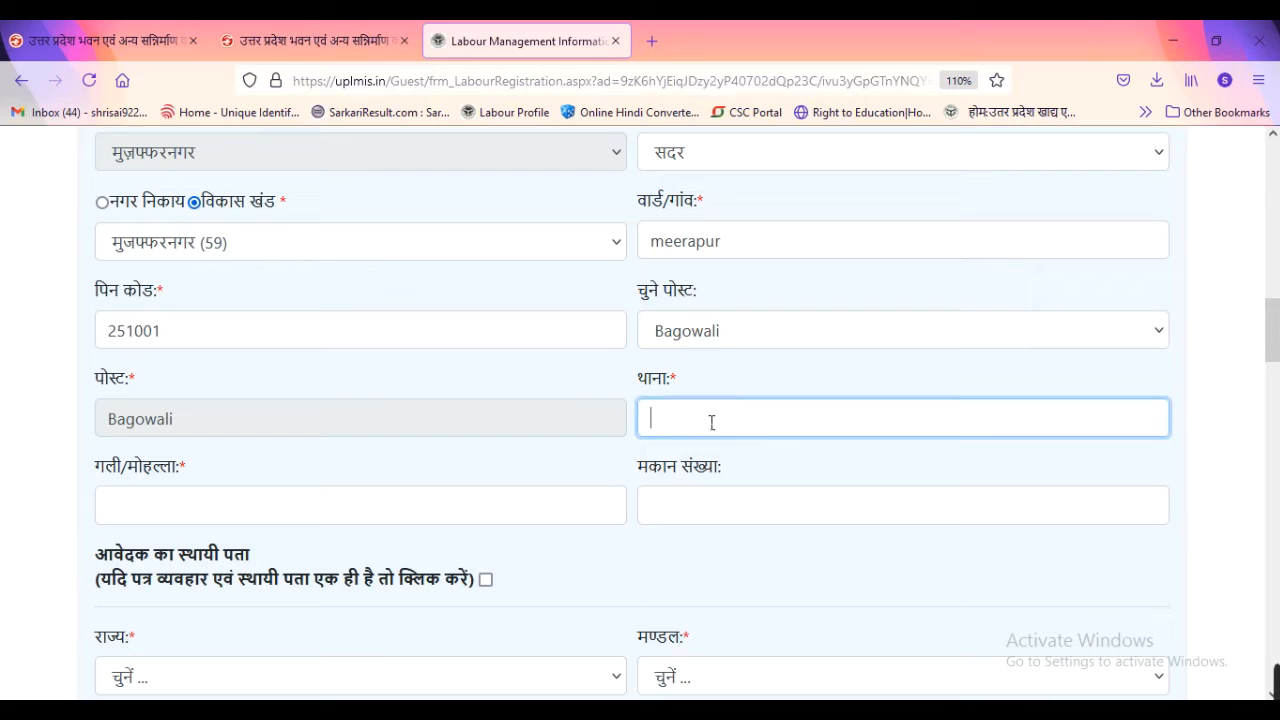
pyautogui.press('Tab')
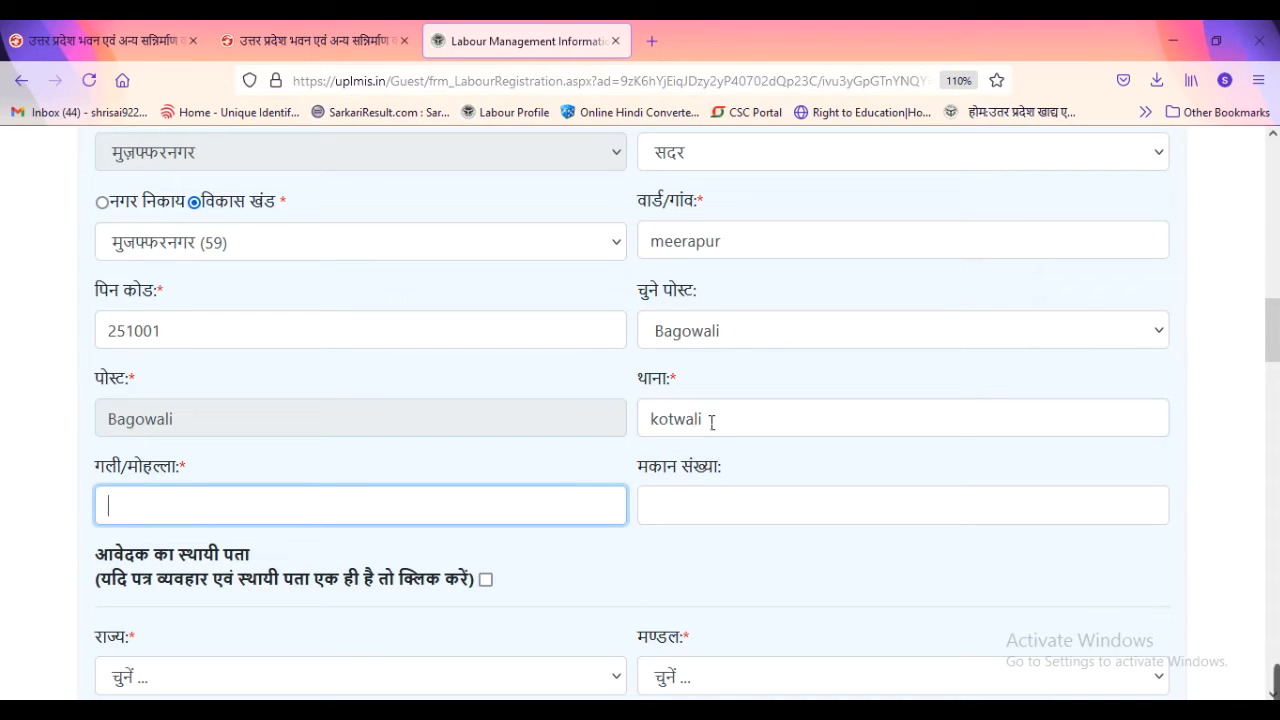
pyautogui.click(185, 510)
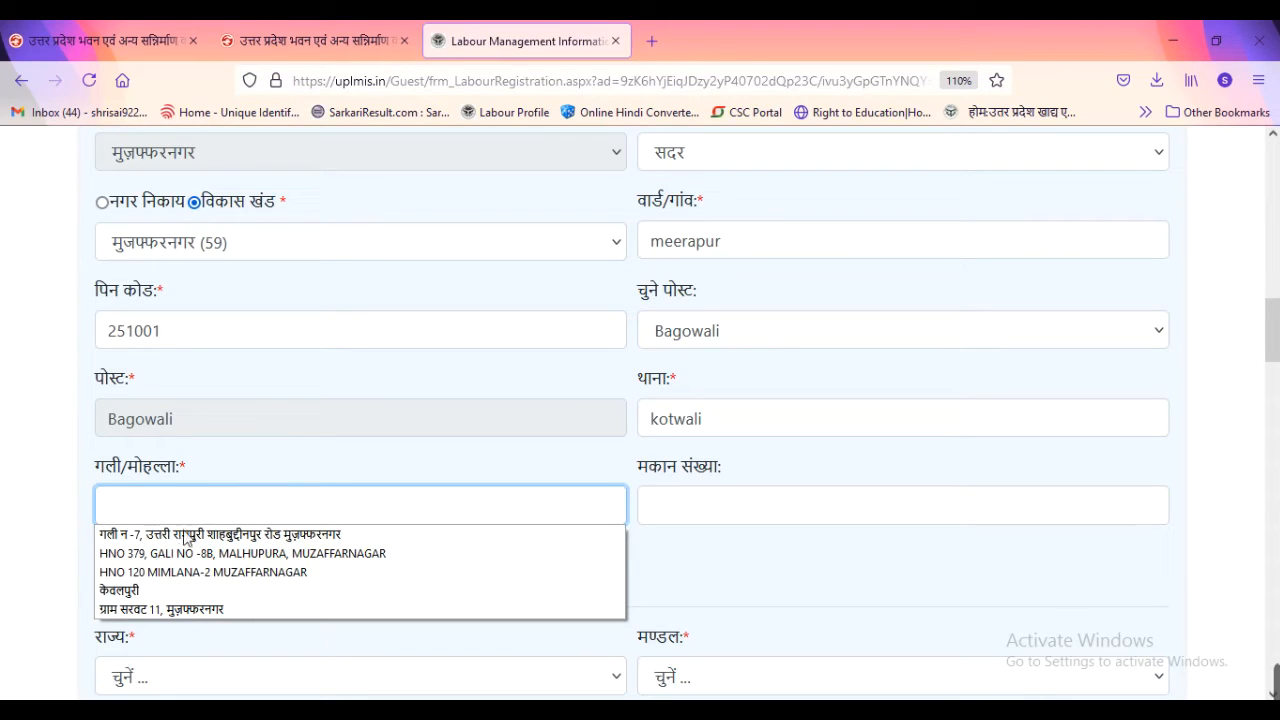
pyautogui.click(190, 609)
pyautogui.click(700, 508)
pyautogui.click(706, 509)
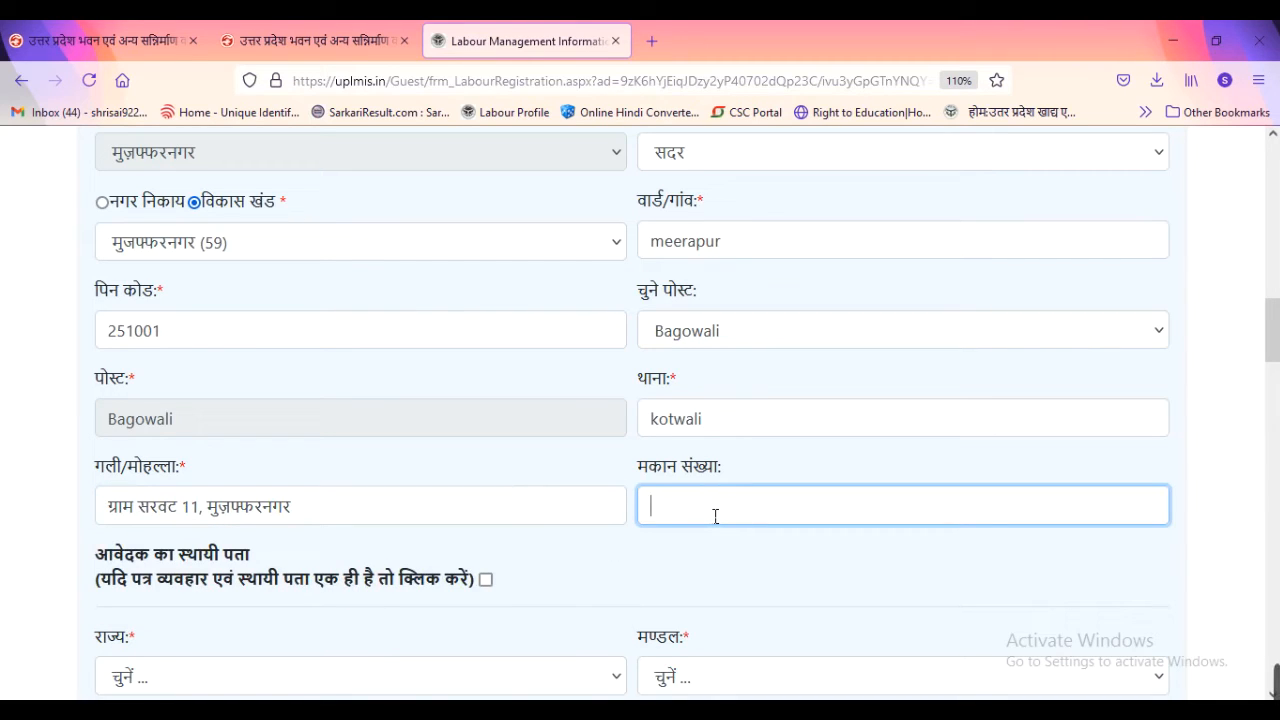
pyautogui.click(541, 569)
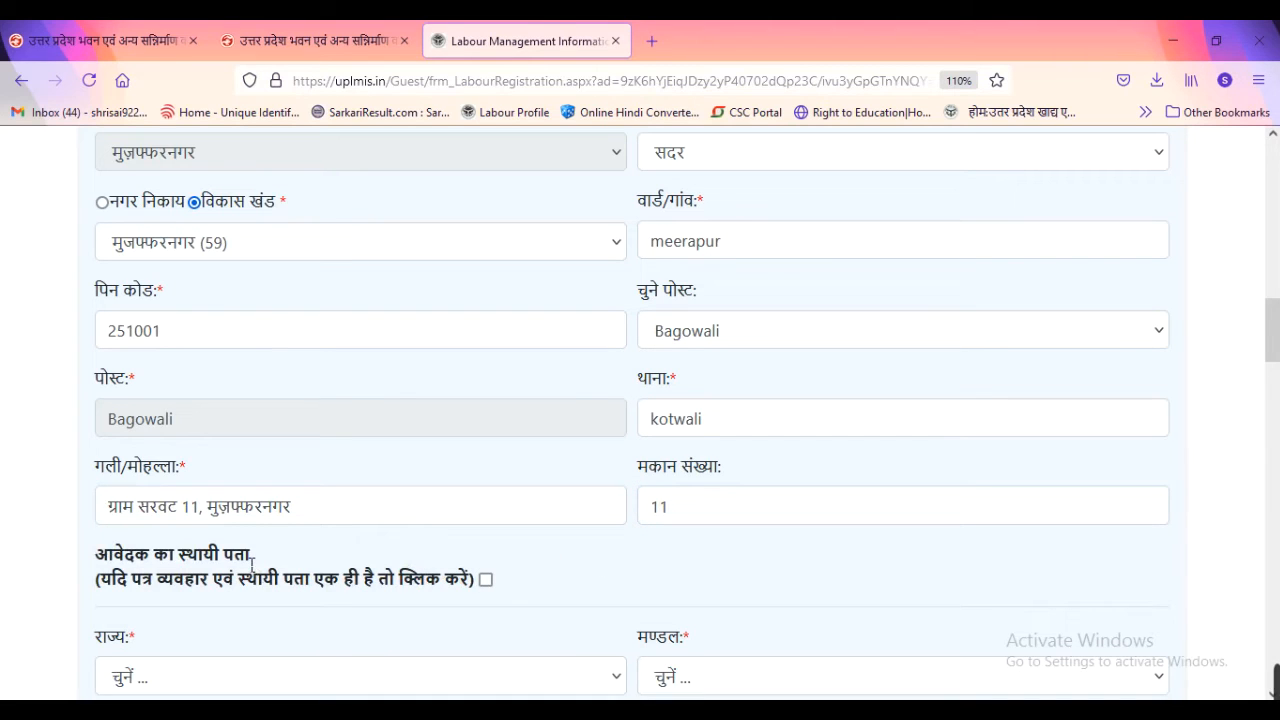
# Step: Mark the permanent address as the same as the correspondence address
pyautogui.scroll(1, 294, 369)
pyautogui.scroll(-1, 329, 369)
pyautogui.scroll(-2, 333, 374)
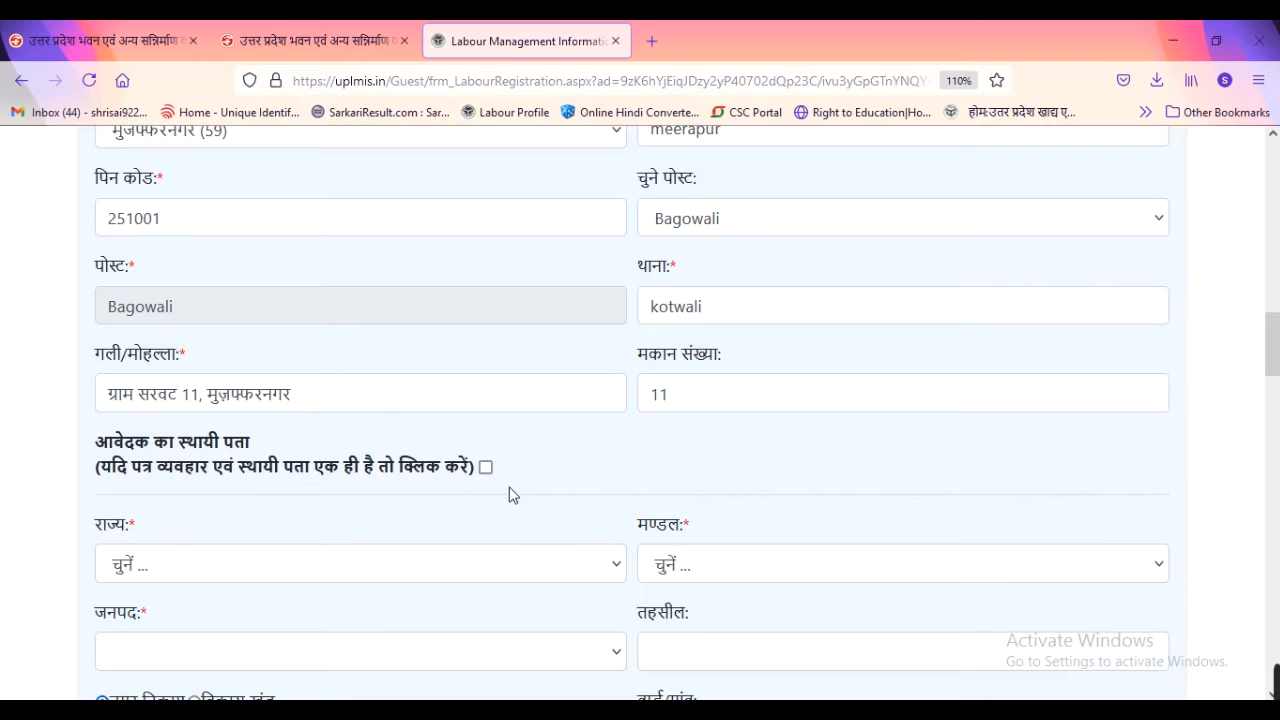
pyautogui.click(486, 467)
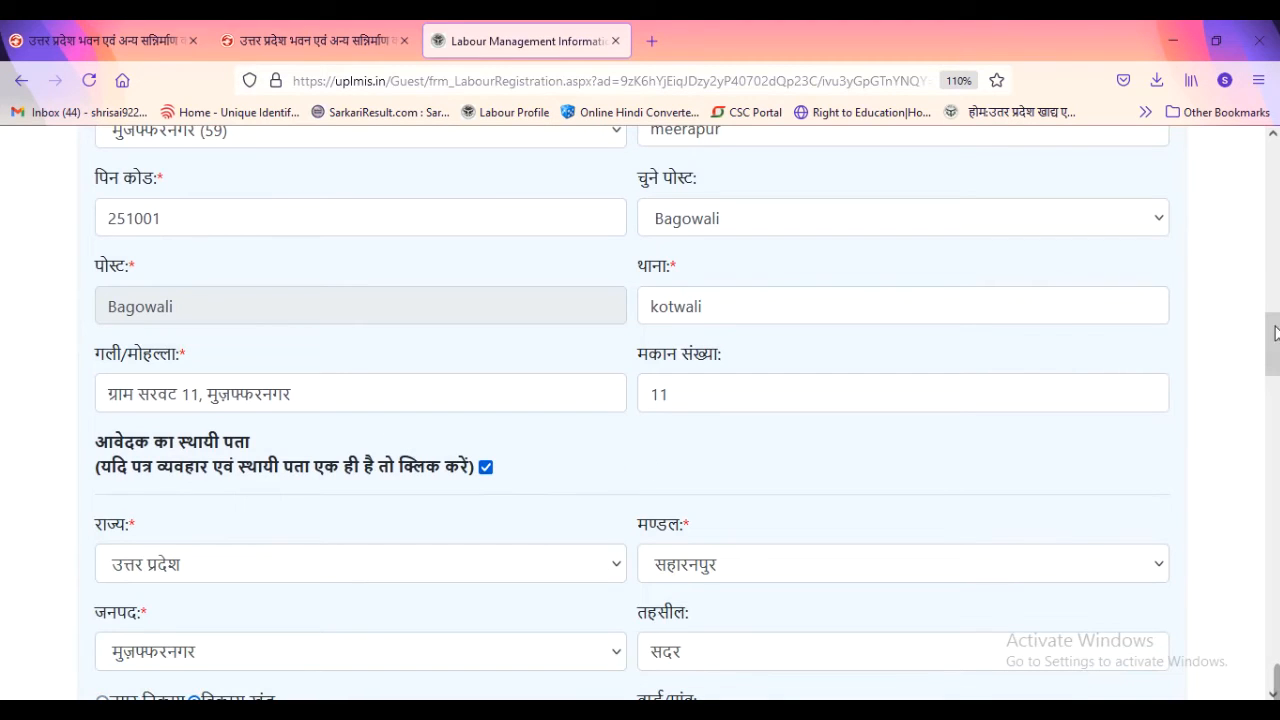
# Step: Enter 90 days of construction work
pyautogui.scroll(-9, 1274, 678)
pyautogui.scroll(-5, 1274, 678)
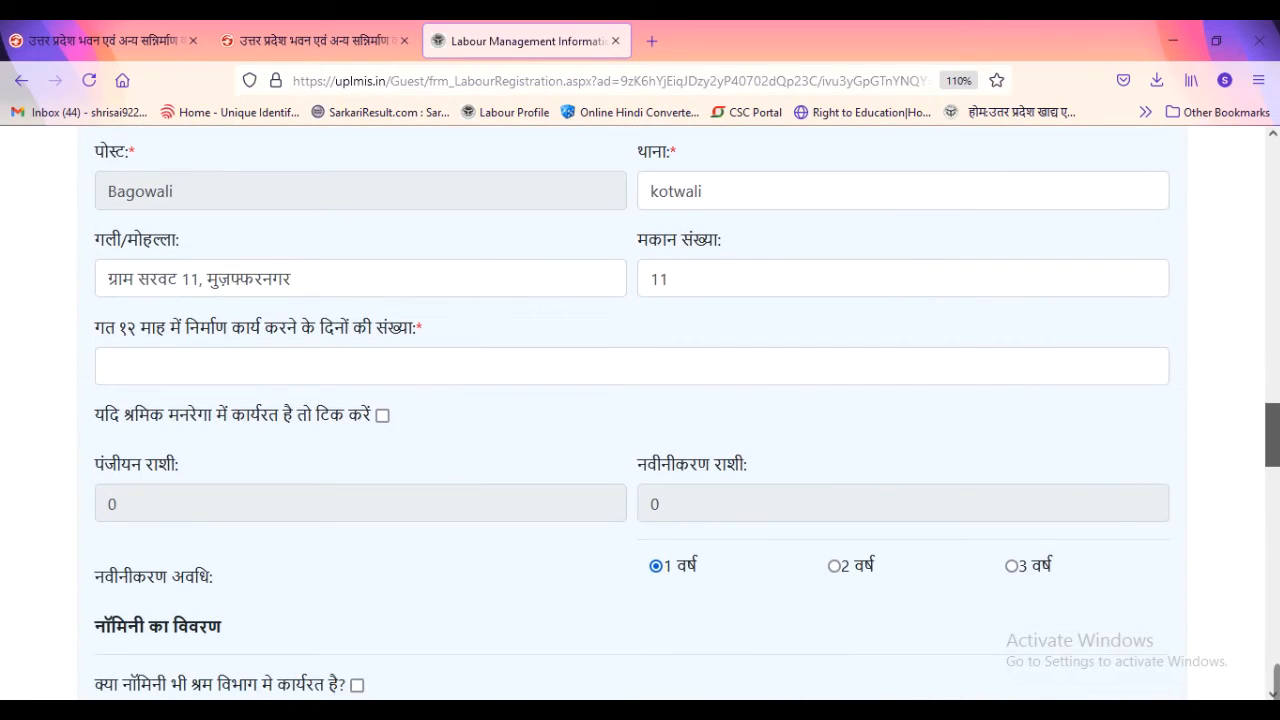
pyautogui.click(272, 371)
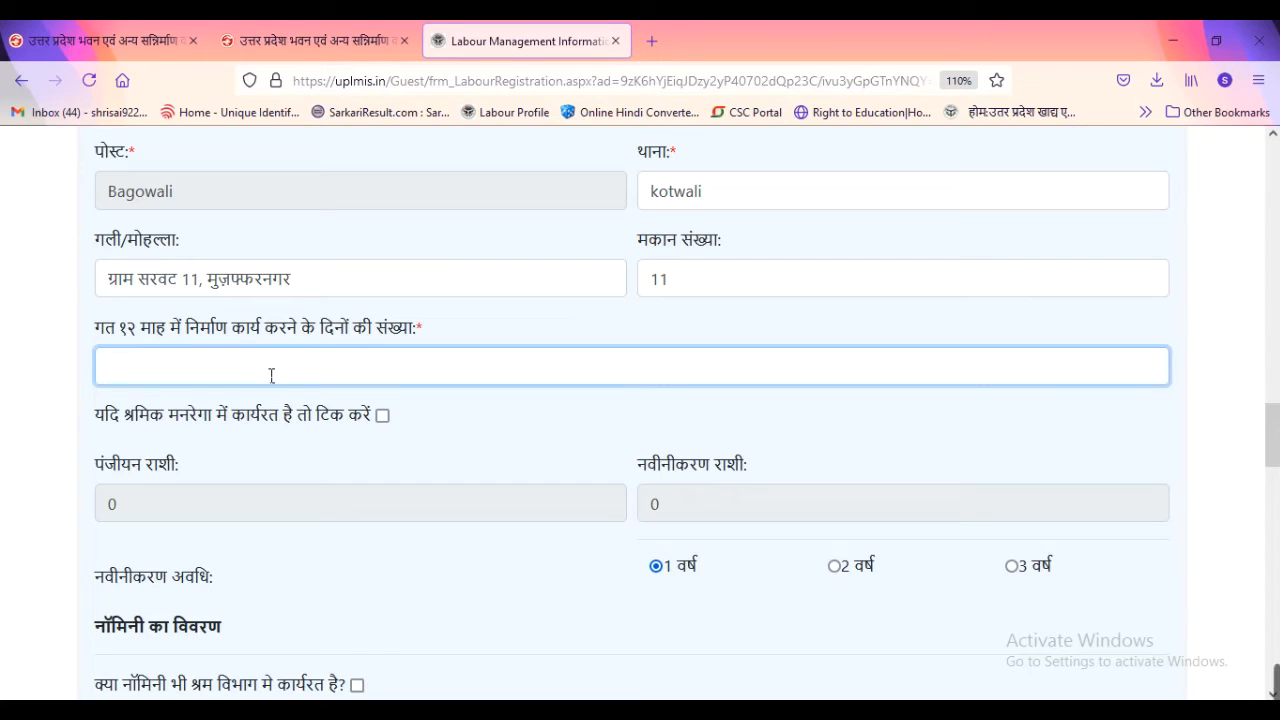
pyautogui.write('90')
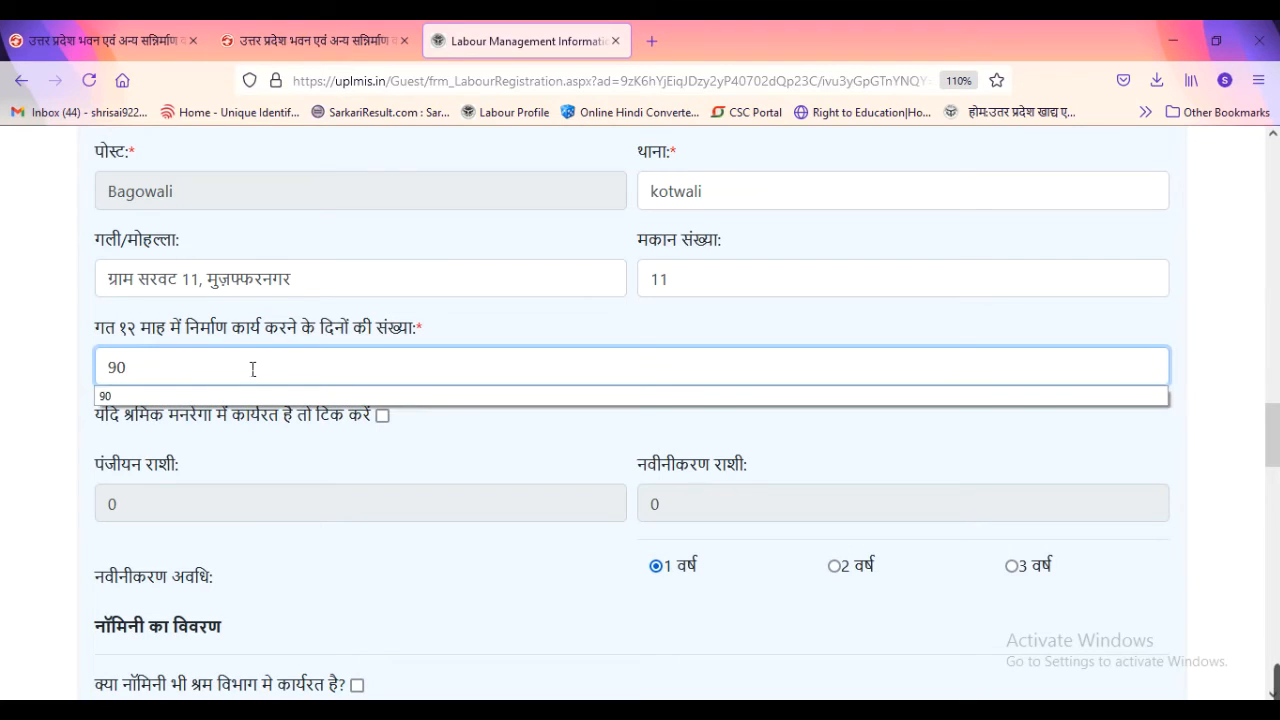
pyautogui.press('Tab')
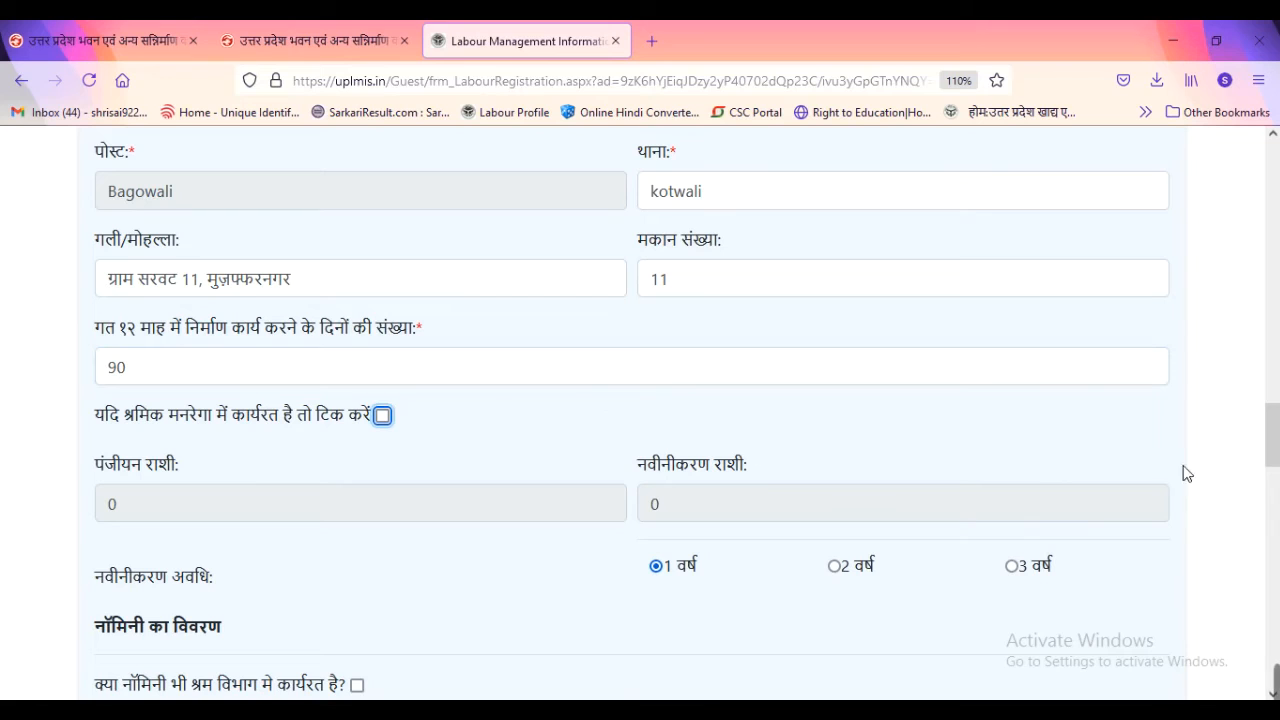
# Step: Enter the nominee's name in English and Hindi and set the relationship to पति
pyautogui.scroll(-3, 1275, 436)
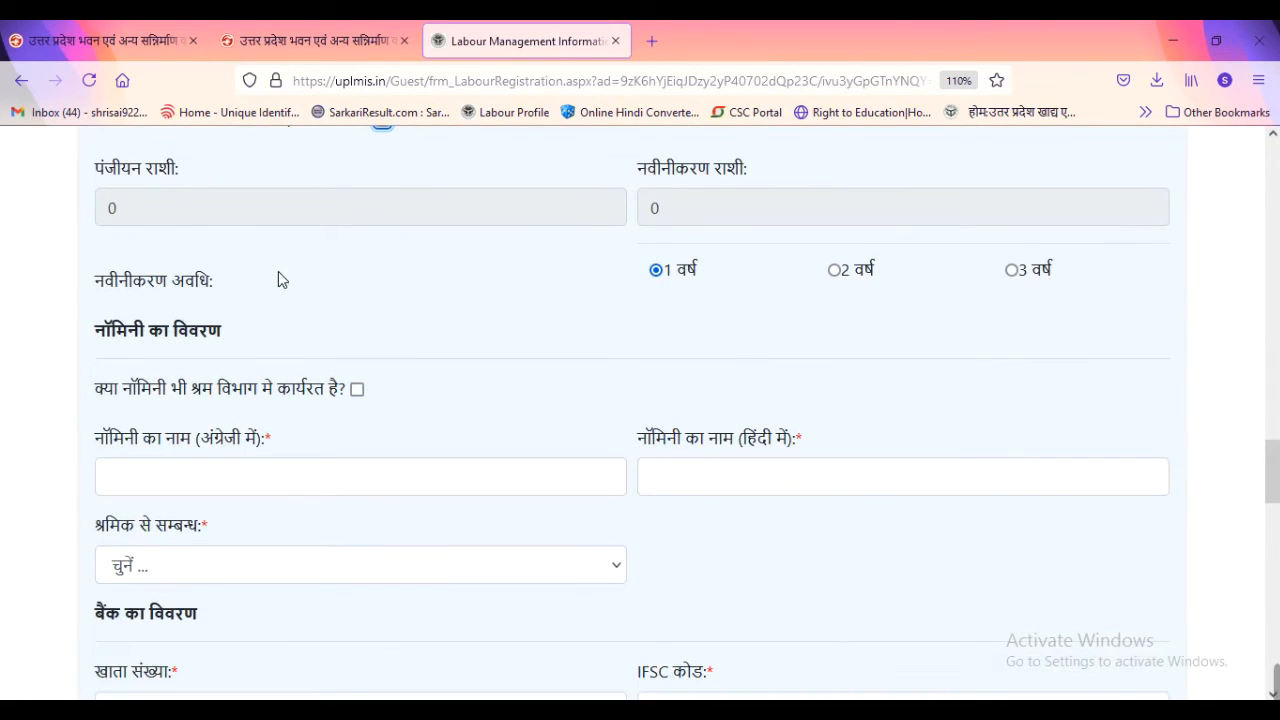
pyautogui.click(217, 487)
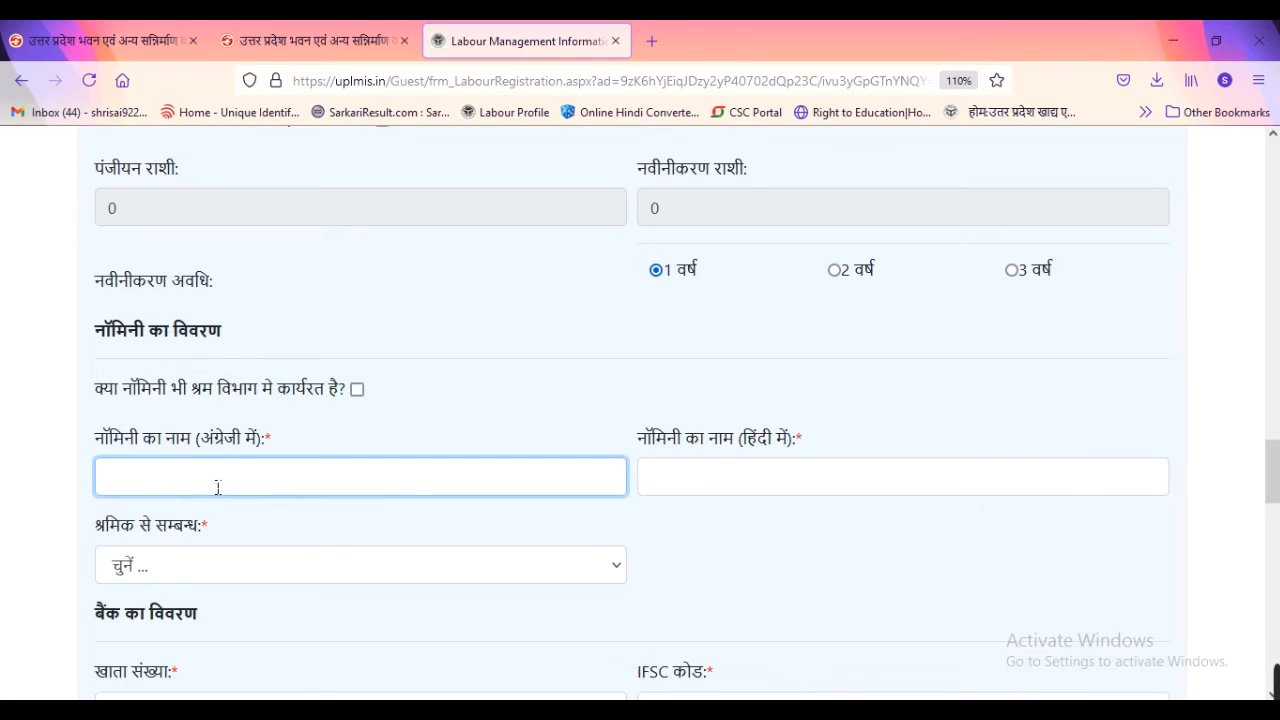
pyautogui.write('aasi')
pyautogui.write('mir')
pyautogui.press('Tab')
pyautogui.write('आमिर')
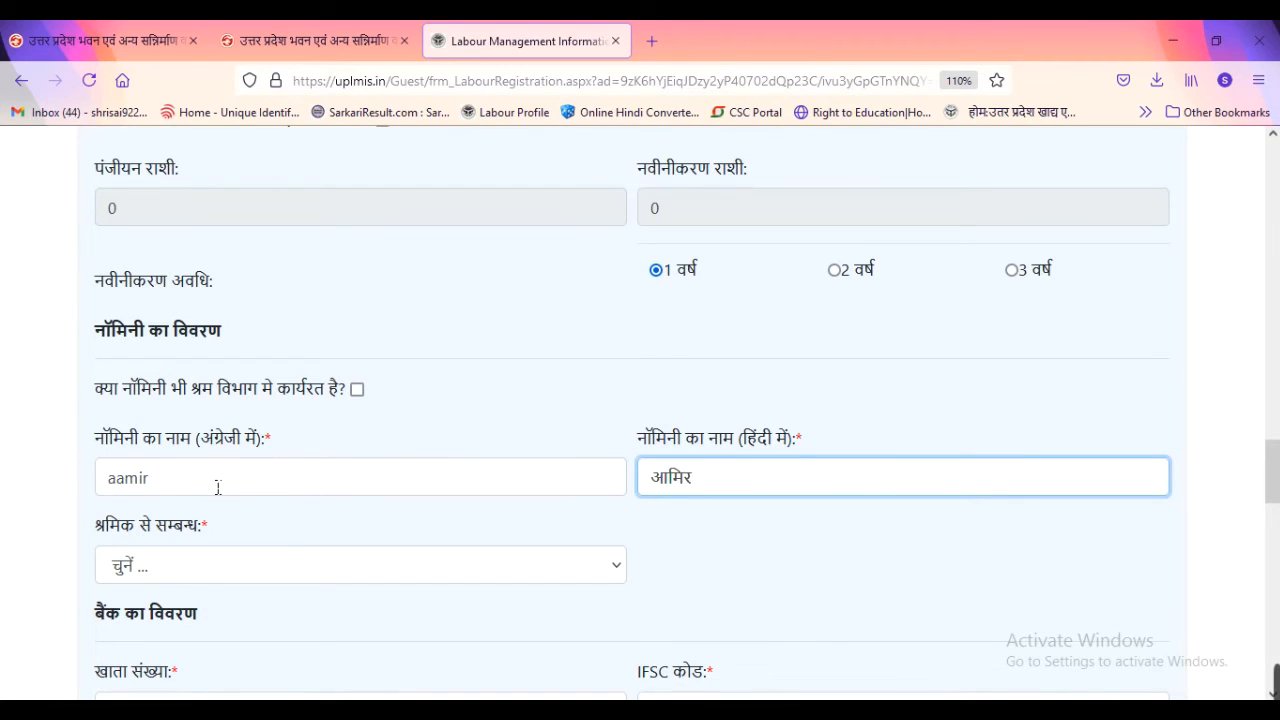
pyautogui.click(219, 570)
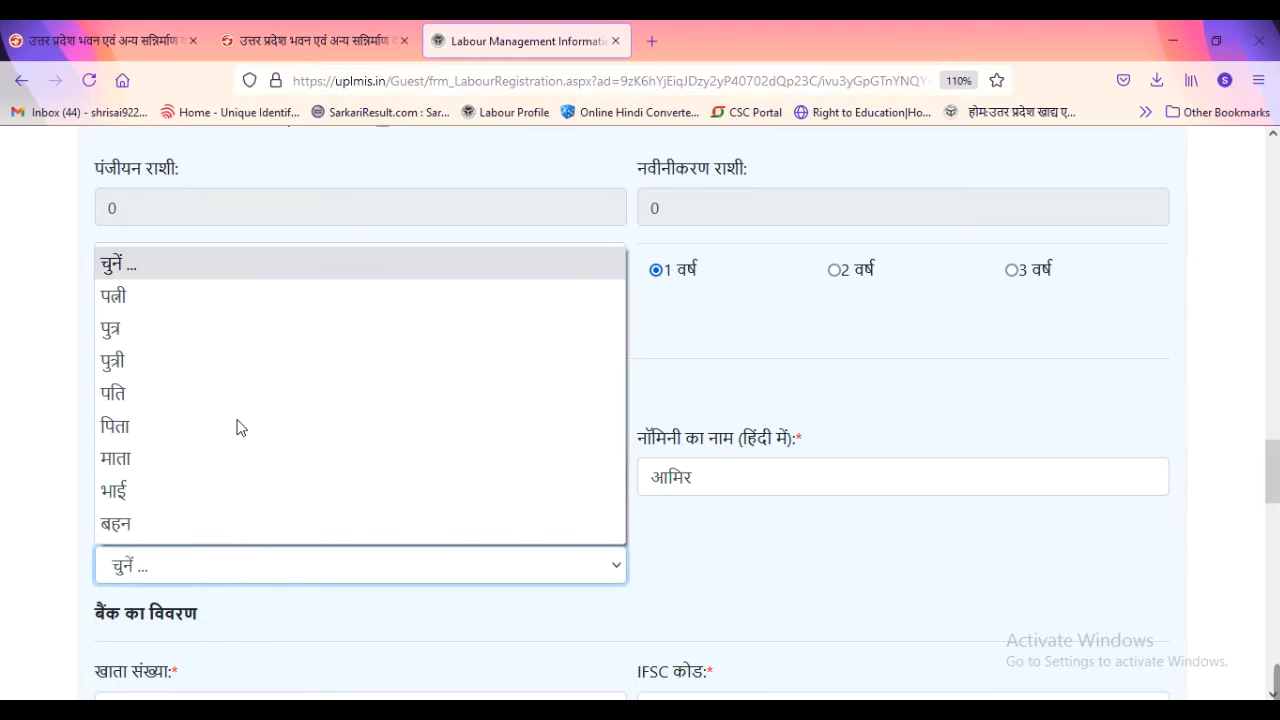
pyautogui.click(183, 404)
pyautogui.moveTo(1276, 476); pyautogui.dragTo(1276, 528)
pyautogui.click(345, 288)
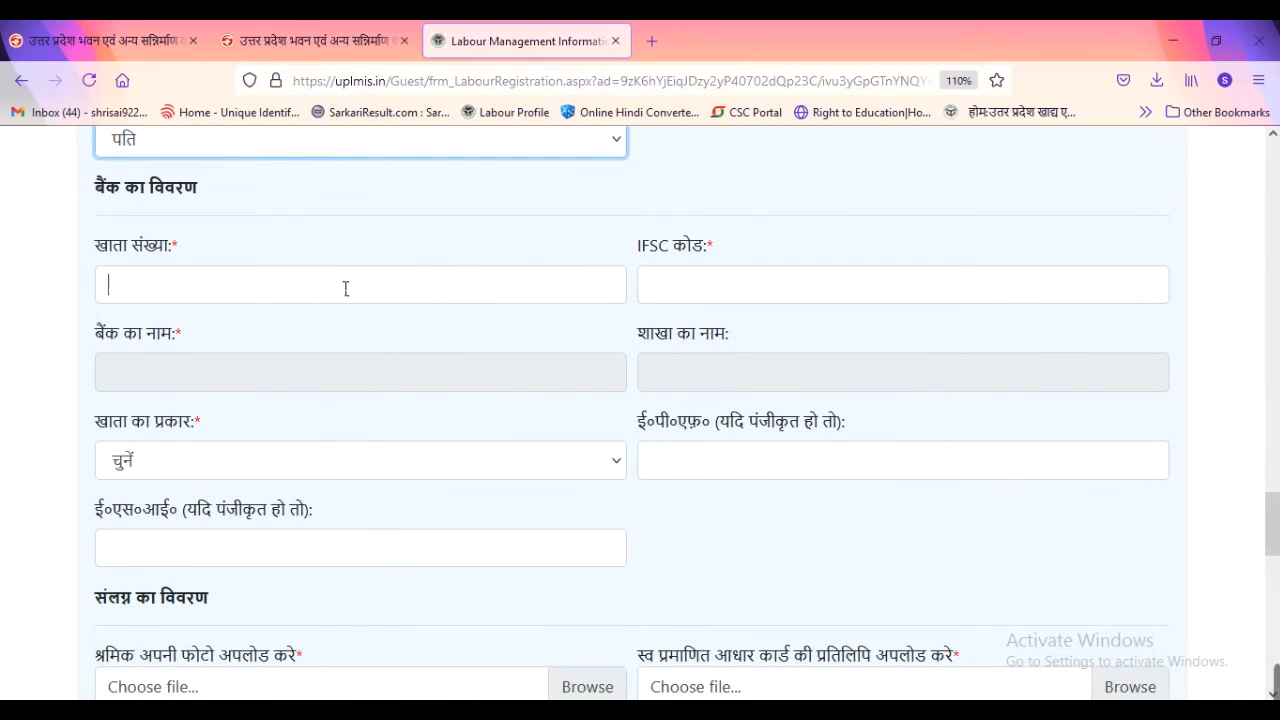
# Step: Enter the bank account number and IFSC punb0supgb5, auto-filling SARVA UP GRAMIN BANK, with account type जनधन
pyautogui.moveTo(90, 189); pyautogui.dragTo(199, 192)
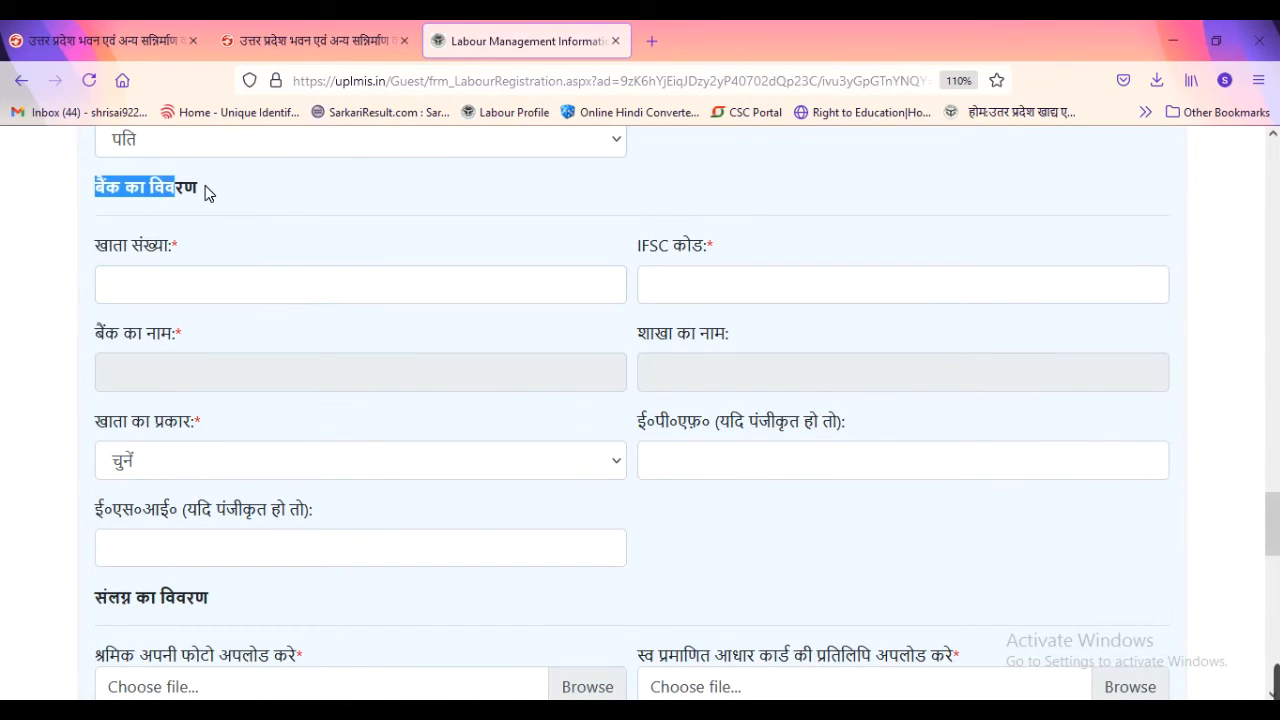
pyautogui.click(220, 298)
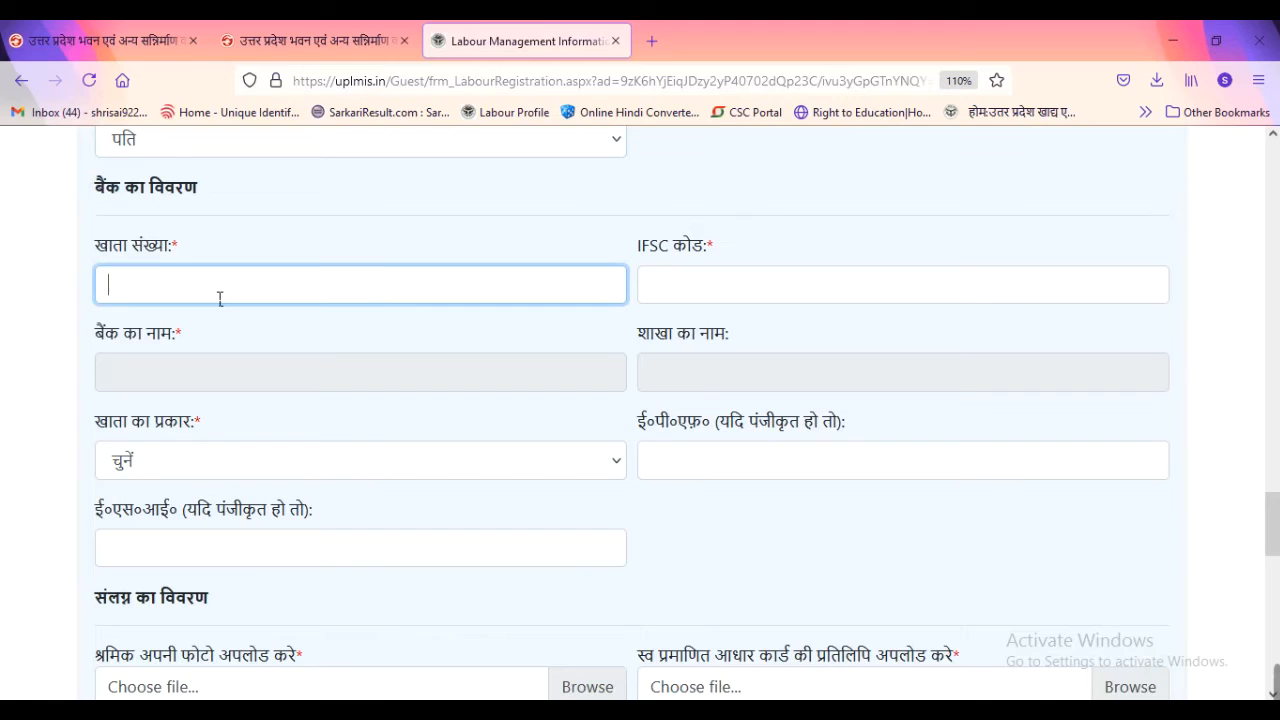
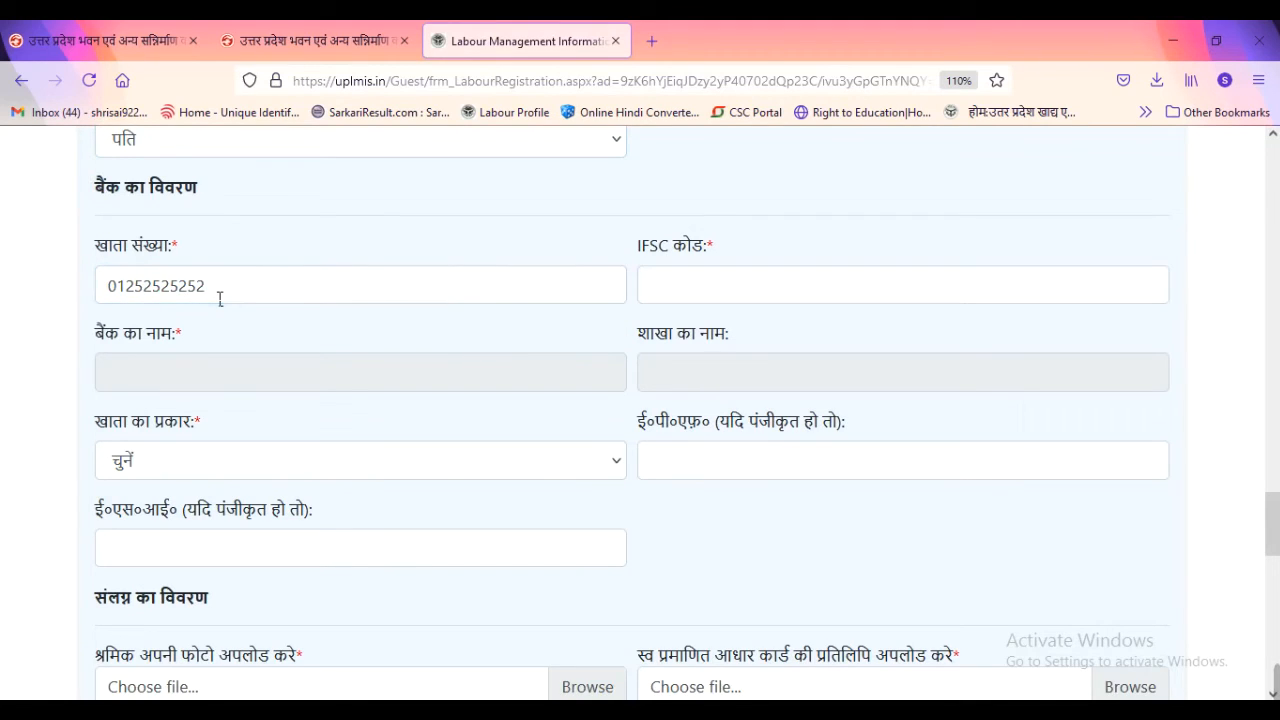
pyautogui.click(688, 289)
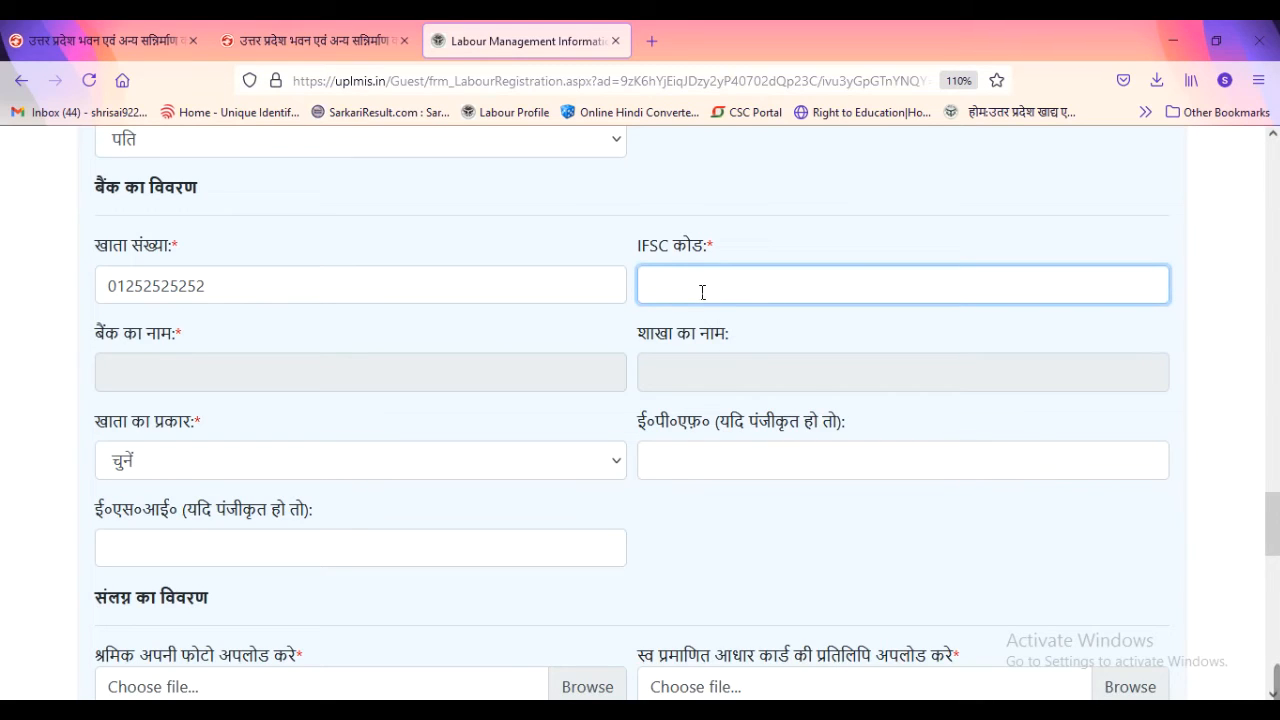
pyautogui.write('punb0supgb5')
pyautogui.press('Tab')
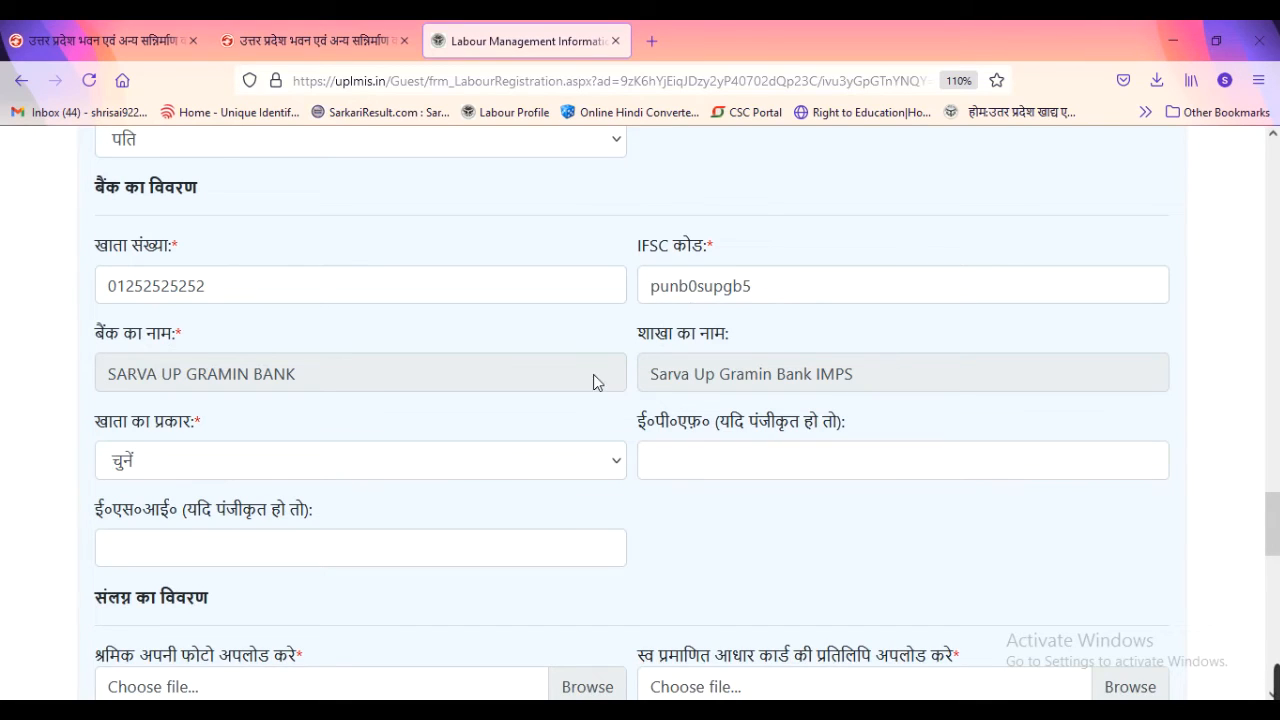
pyautogui.click(289, 462)
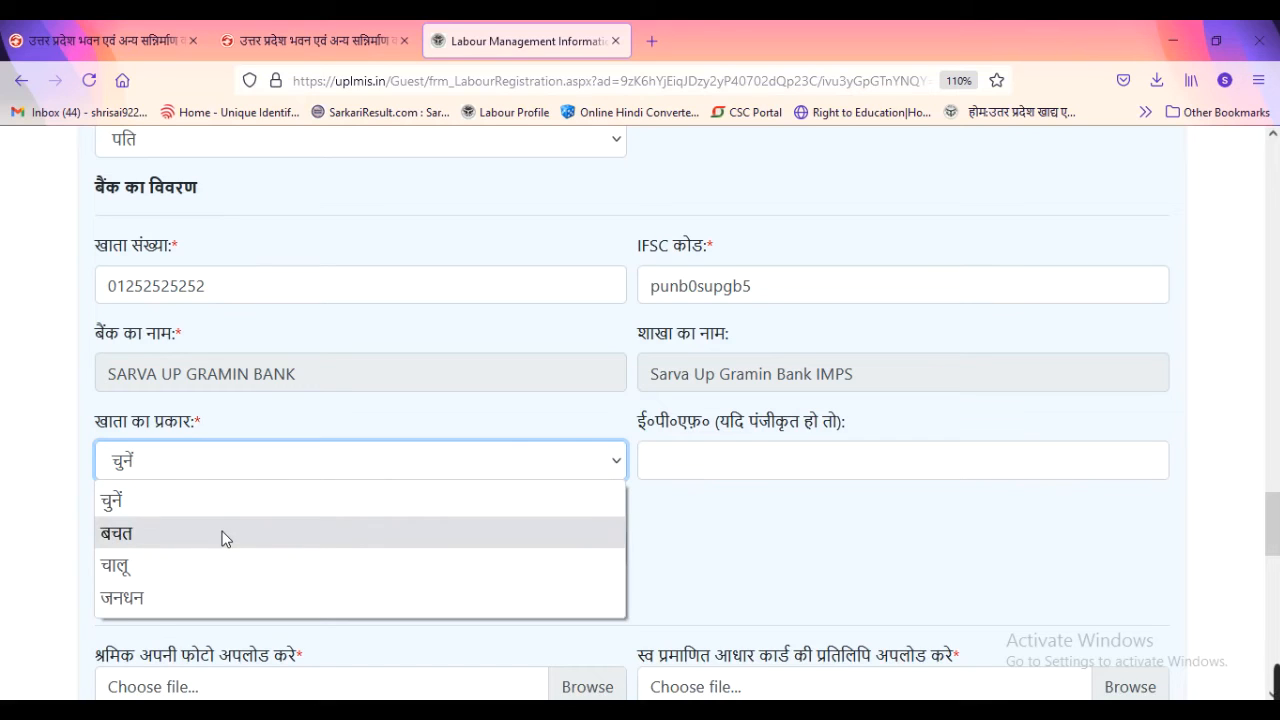
pyautogui.click(172, 606)
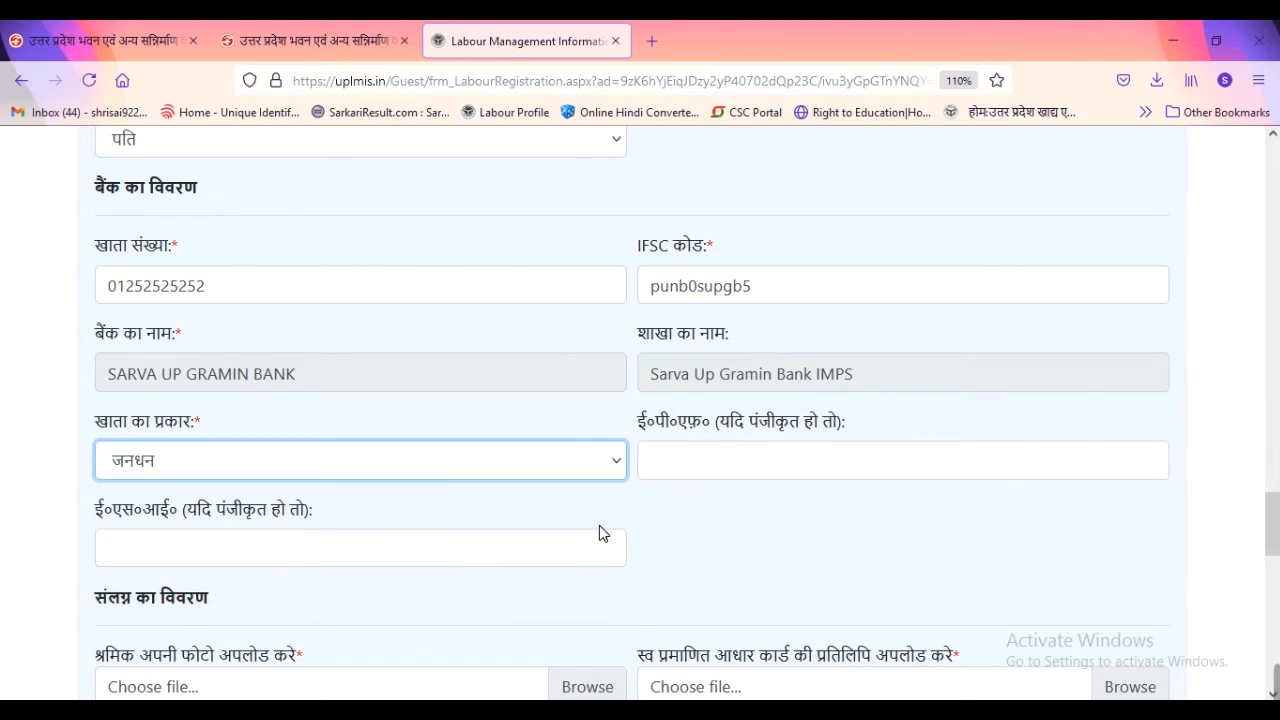
pyautogui.scroll(-5, 1276, 547)
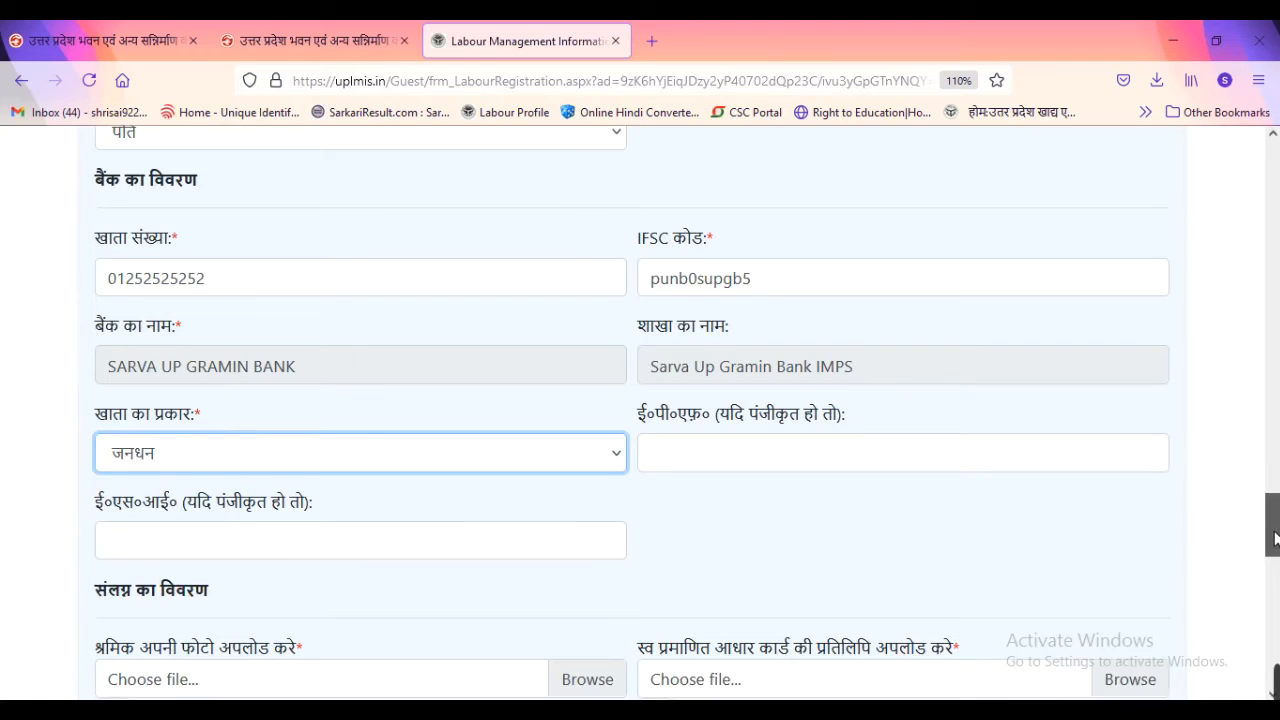
pyautogui.moveTo(1276, 567); pyautogui.dragTo(1276, 588)
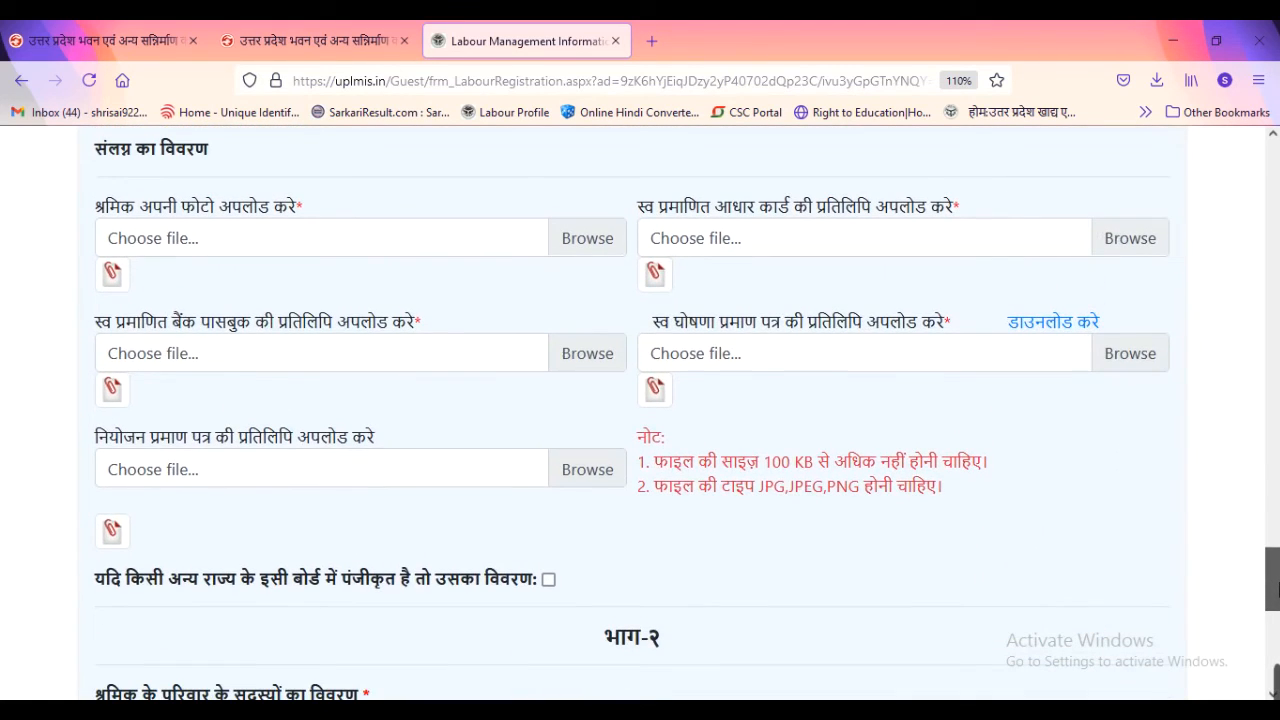
# Step: In भाग-२, enter the family member's name and pick the saved Aadhaar number suggestion
pyautogui.moveTo(1275, 594); pyautogui.dragTo(1275, 649)
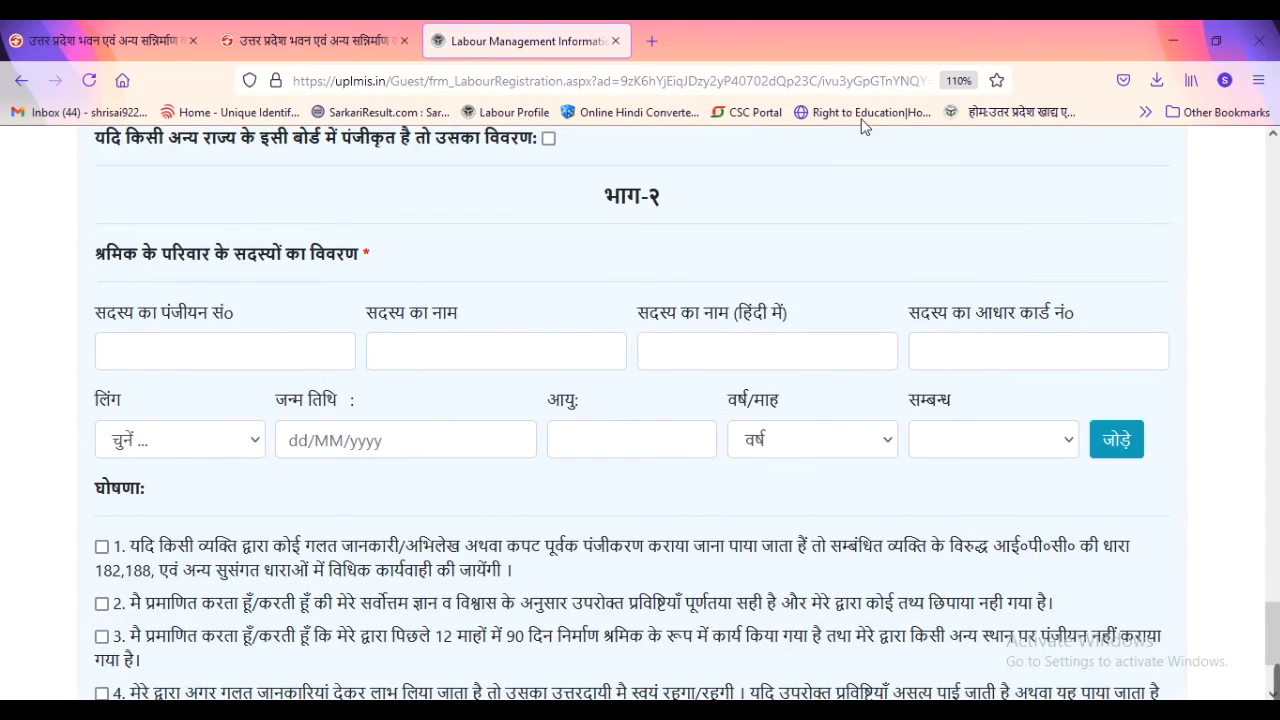
pyautogui.moveTo(664, 198); pyautogui.dragTo(619, 211)
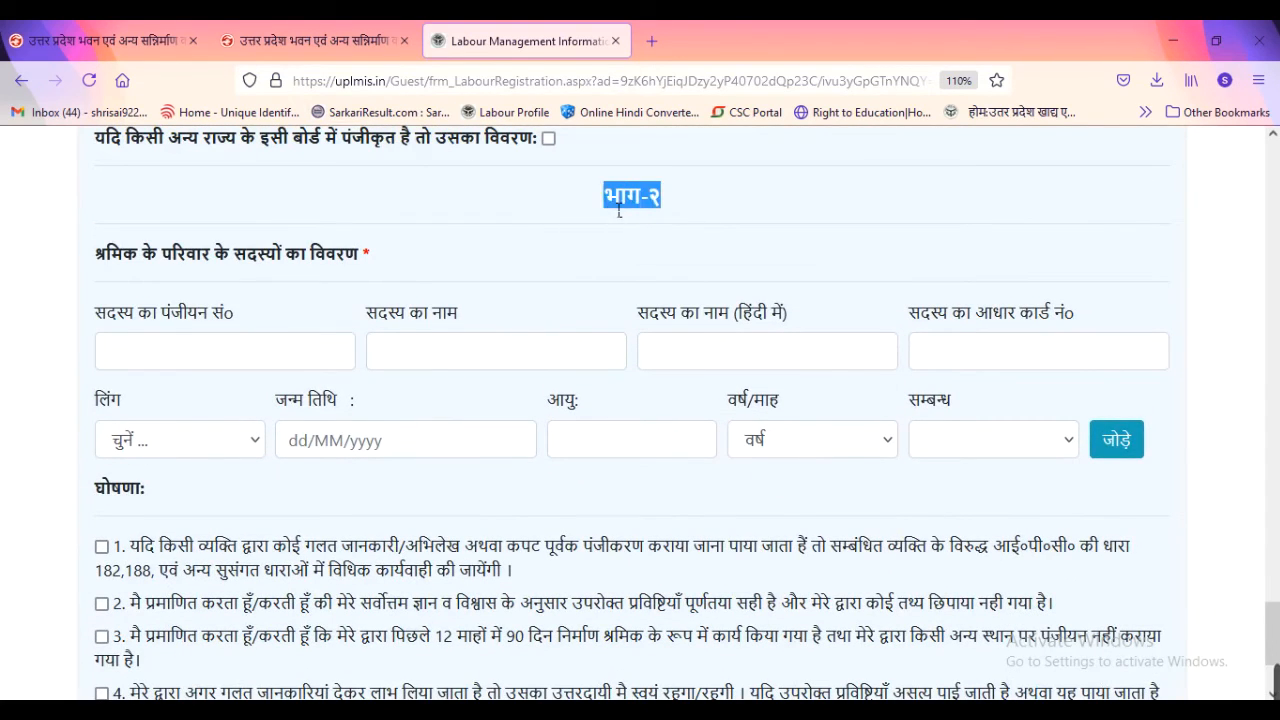
pyautogui.click(204, 368)
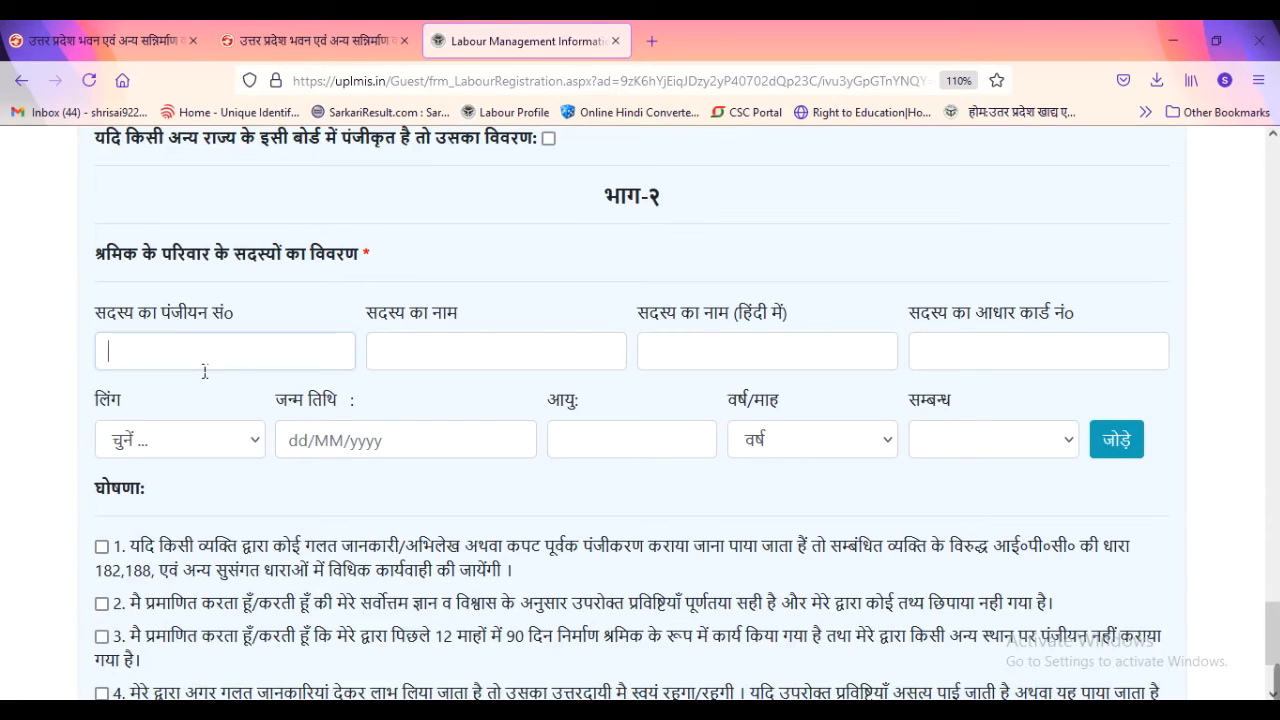
pyautogui.click(416, 355)
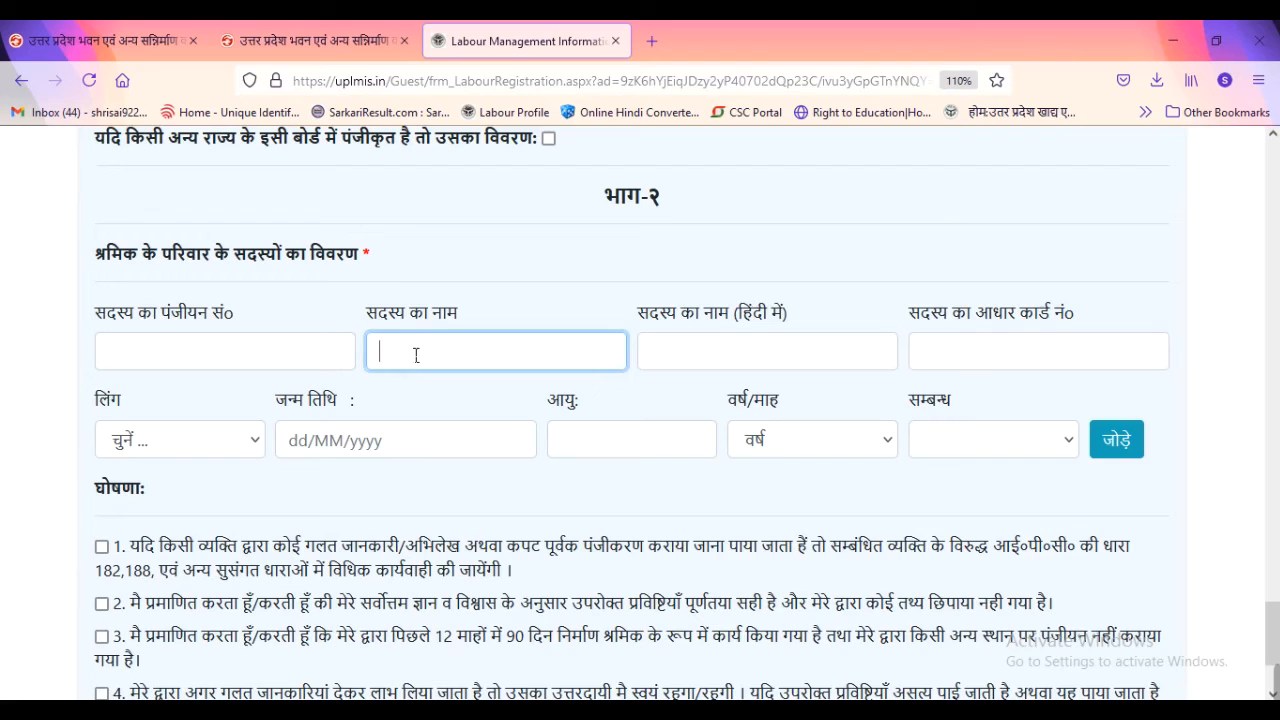
pyautogui.write('aamir')
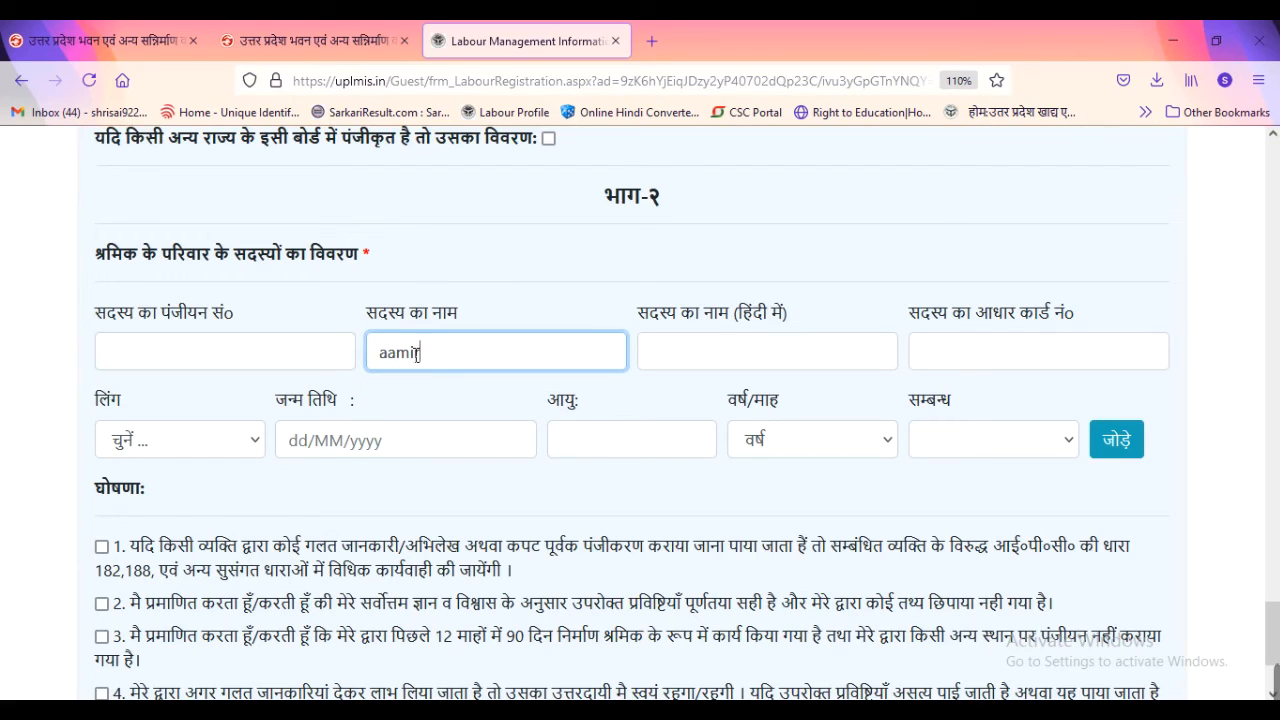
pyautogui.press('Tab')
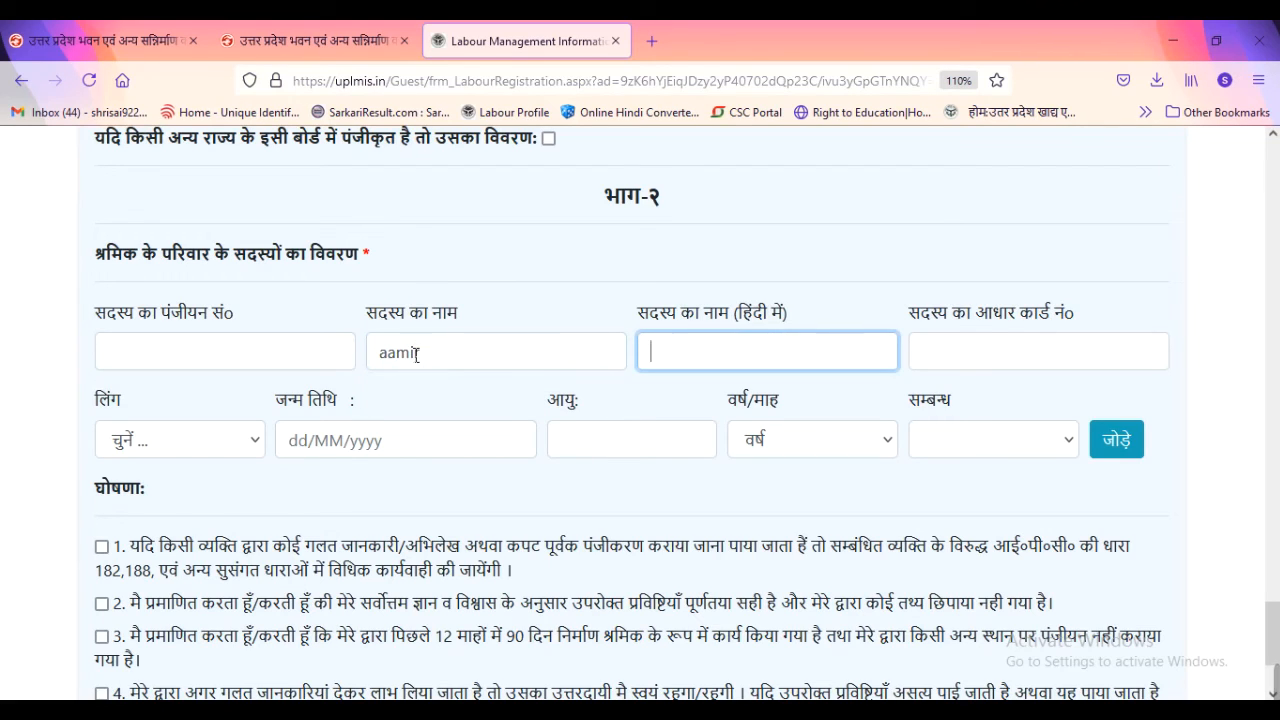
pyautogui.press('Tab')
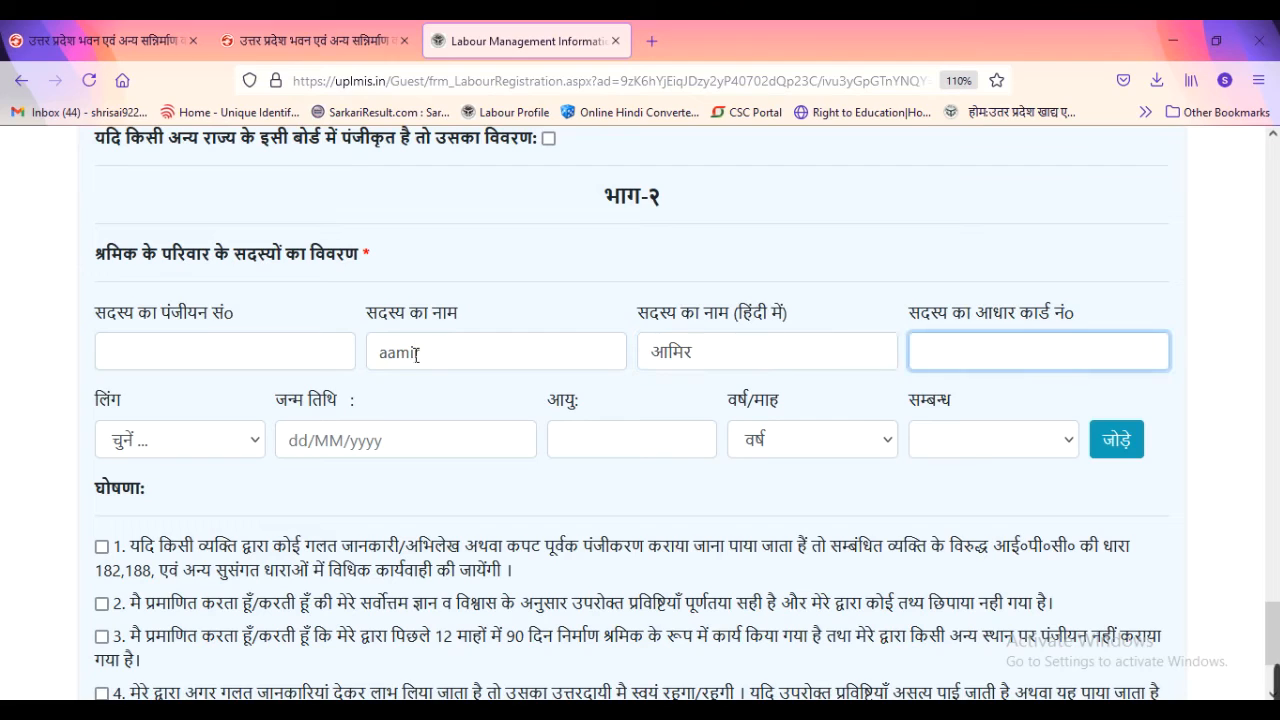
pyautogui.press('Down')
pyautogui.press('Down')
pyautogui.press('Return')
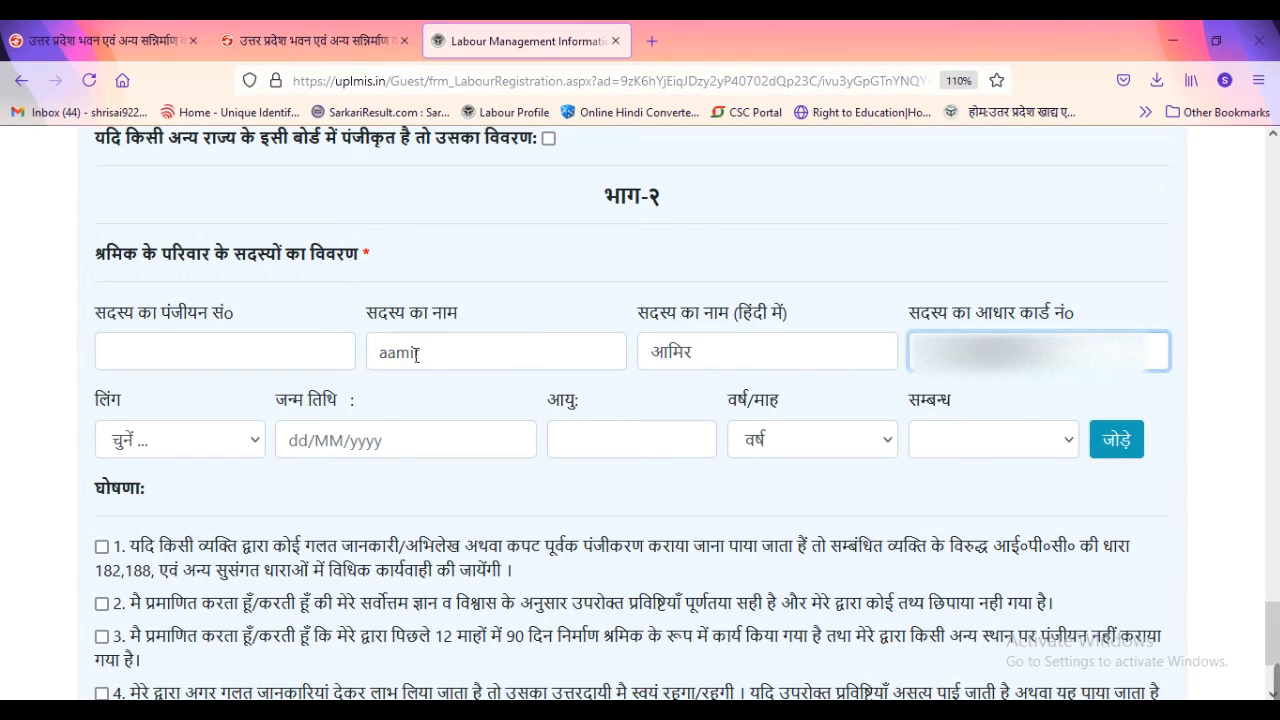
# Step: Set the member's gender to पुरुष, age 25 and relationship पति, and add them
pyautogui.press('Tab')
pyautogui.click(172, 447)
pyautogui.click(171, 509)
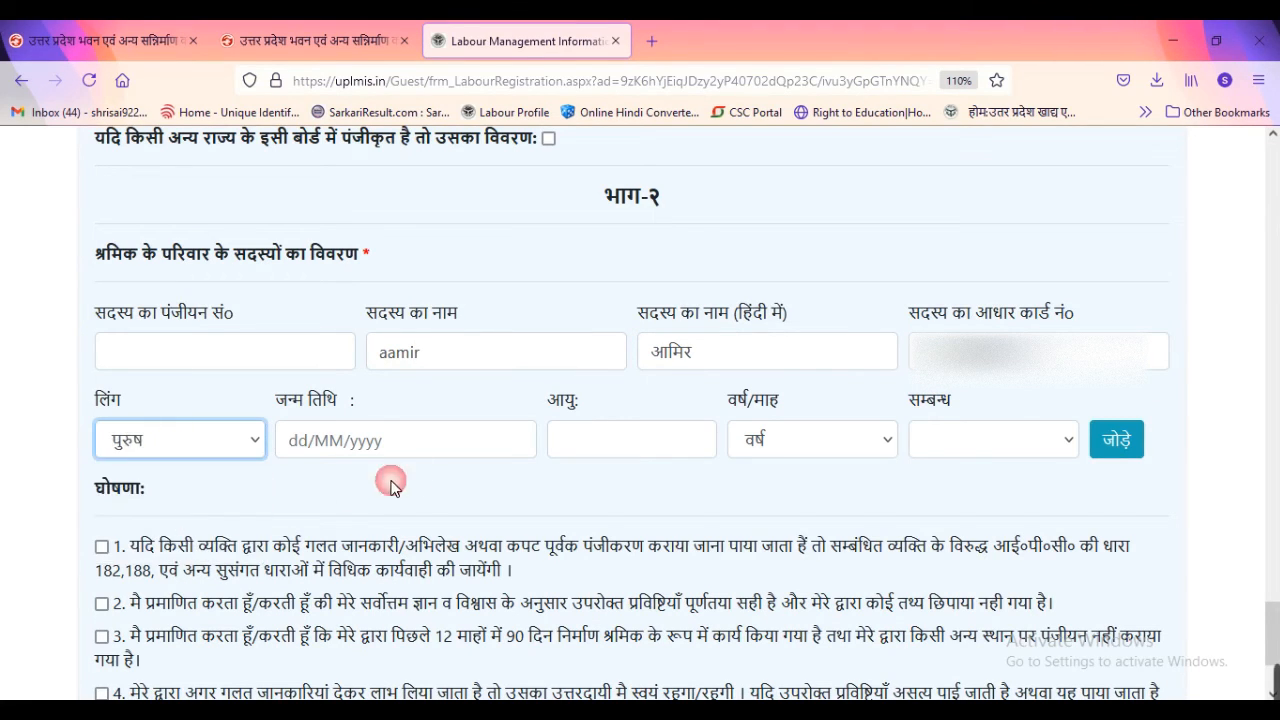
pyautogui.click(624, 440)
pyautogui.write('25')
pyautogui.press('Tab')
pyautogui.click(964, 450)
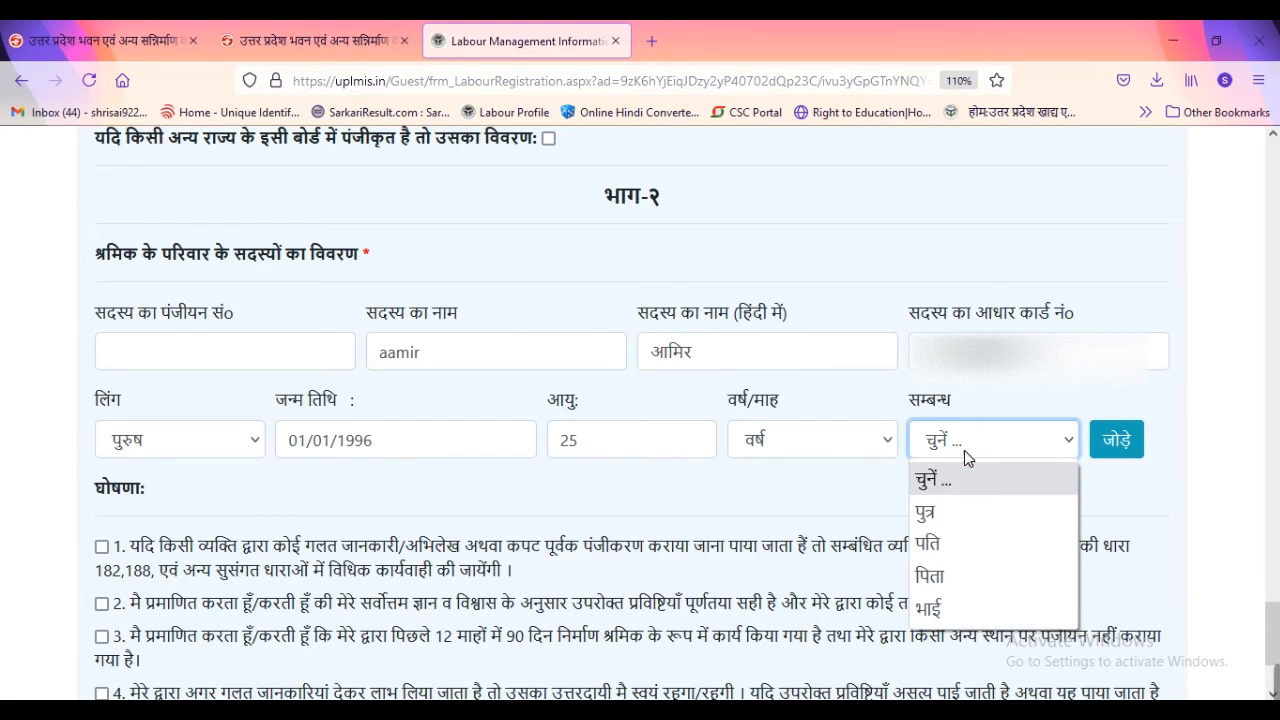
pyautogui.click(976, 543)
pyautogui.click(1105, 464)
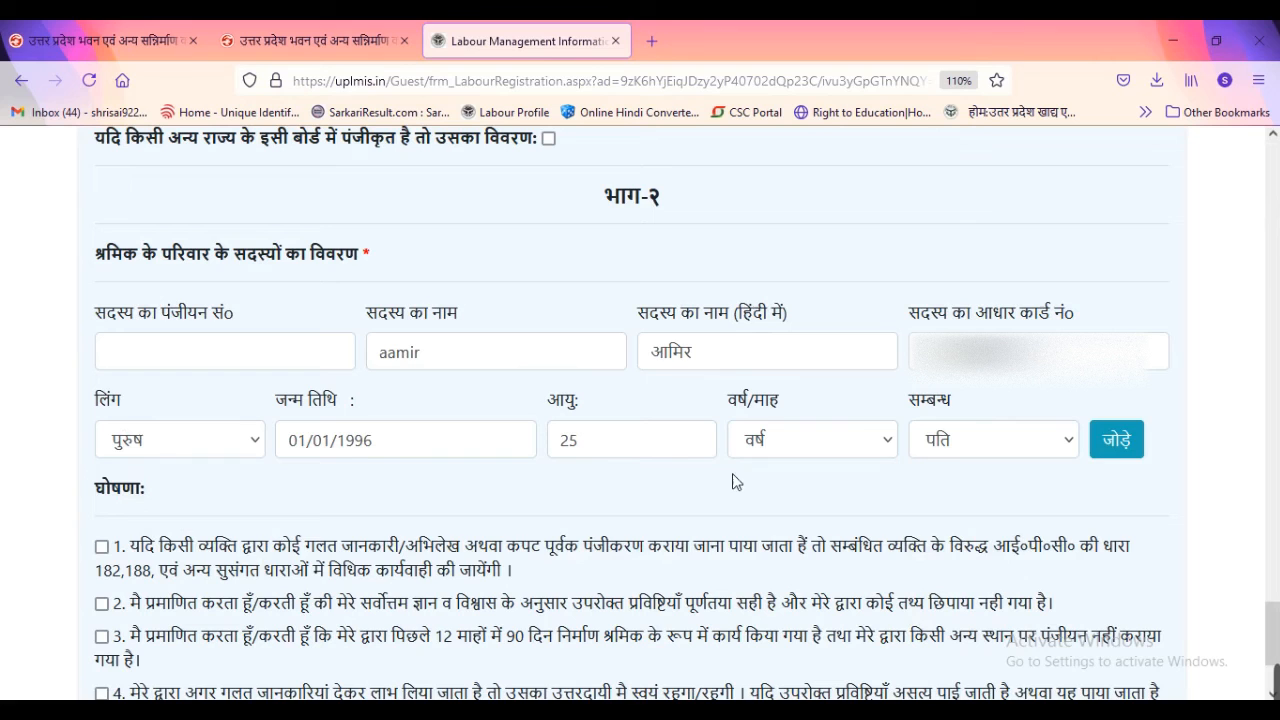
pyautogui.click(1116, 442)
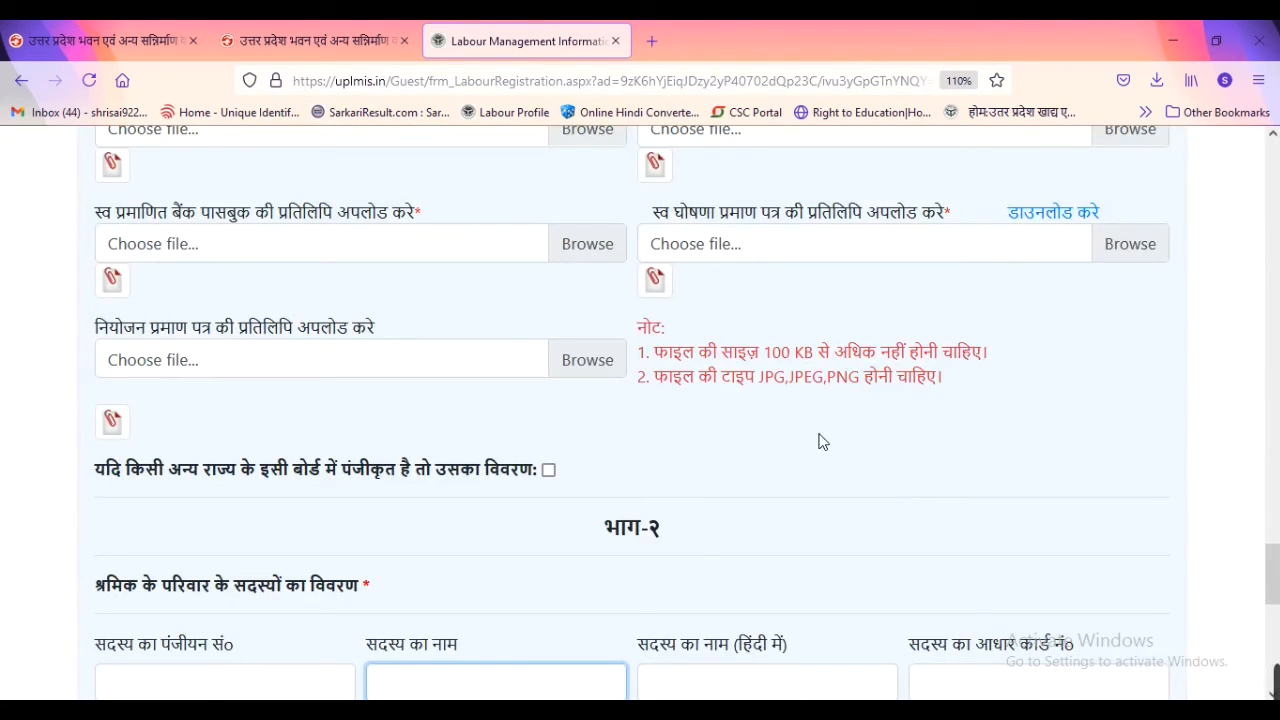
# Step: Highlight the new पुरुष, 01/01/1996, age 25, पति row in the members table
pyautogui.moveTo(1273, 580); pyautogui.dragTo(1273, 624)
pyautogui.click(364, 586)
pyautogui.moveTo(362, 587); pyautogui.dragTo(1150, 590)
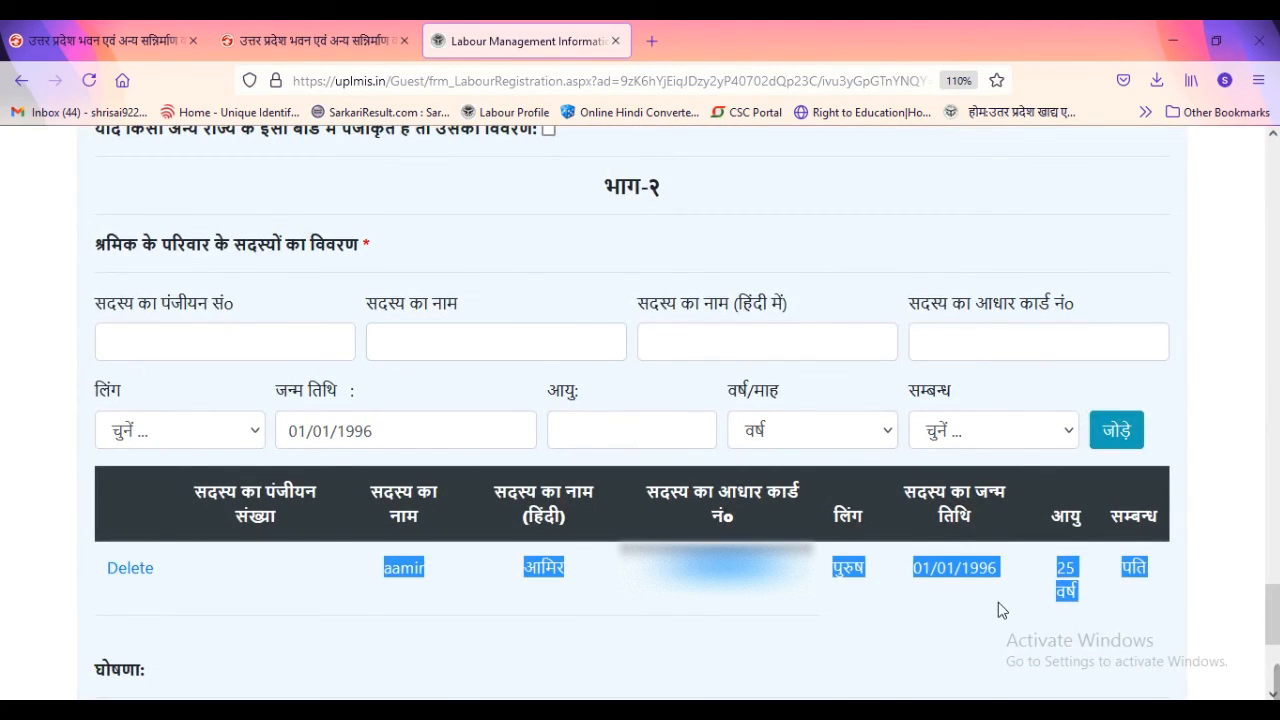
# Step: Scroll through the संलग्न का विवरण section while the photo and four document copies are uploaded
pyautogui.moveTo(1272, 624); pyautogui.dragTo(1268, 563)
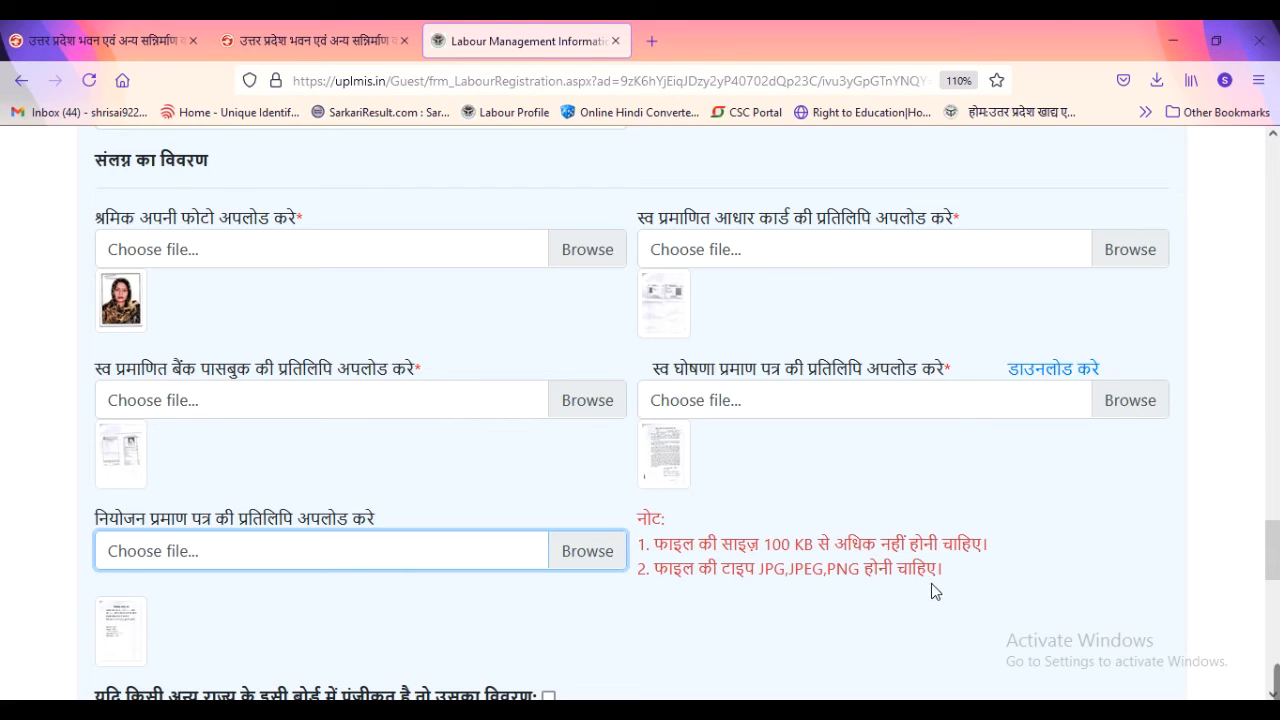
pyautogui.moveTo(1269, 552); pyautogui.dragTo(1269, 640)
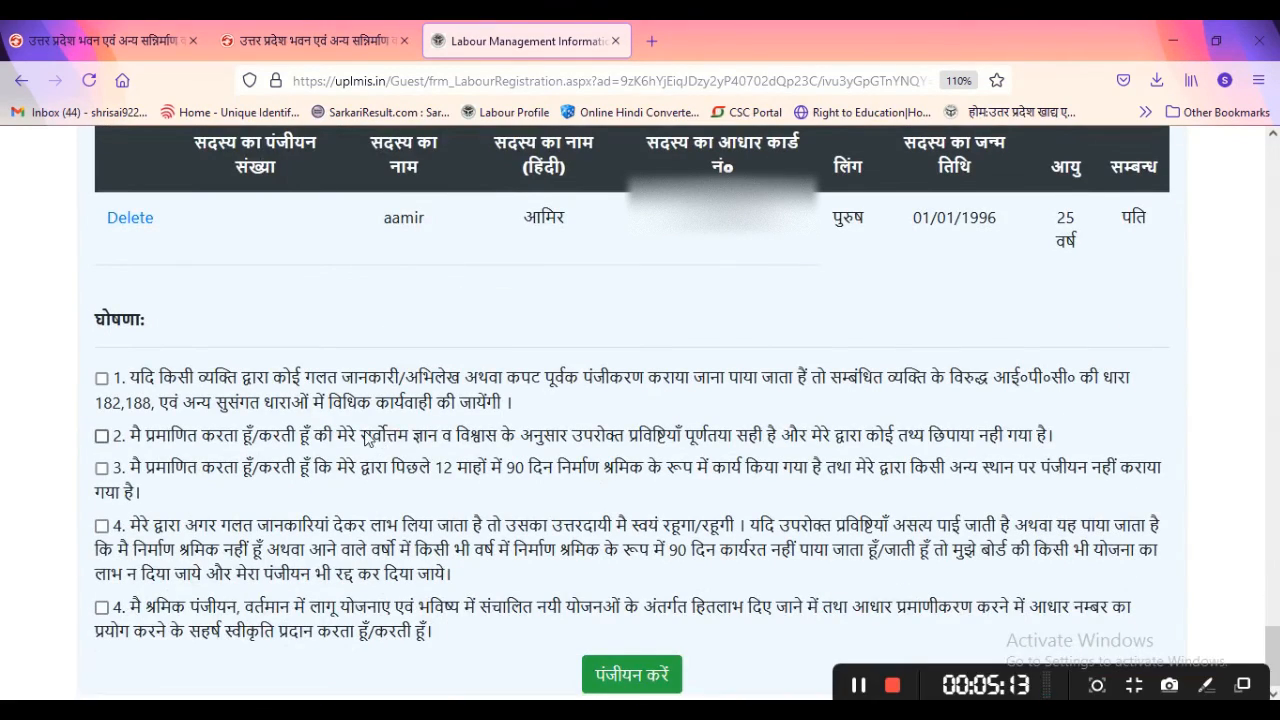
# Step: Tick all five घोषणा declaration checkboxes and submit the form with पंजीयन करें
pyautogui.click(190, 378)
pyautogui.click(199, 444)
pyautogui.click(180, 468)
pyautogui.click(172, 530)
pyautogui.click(178, 607)
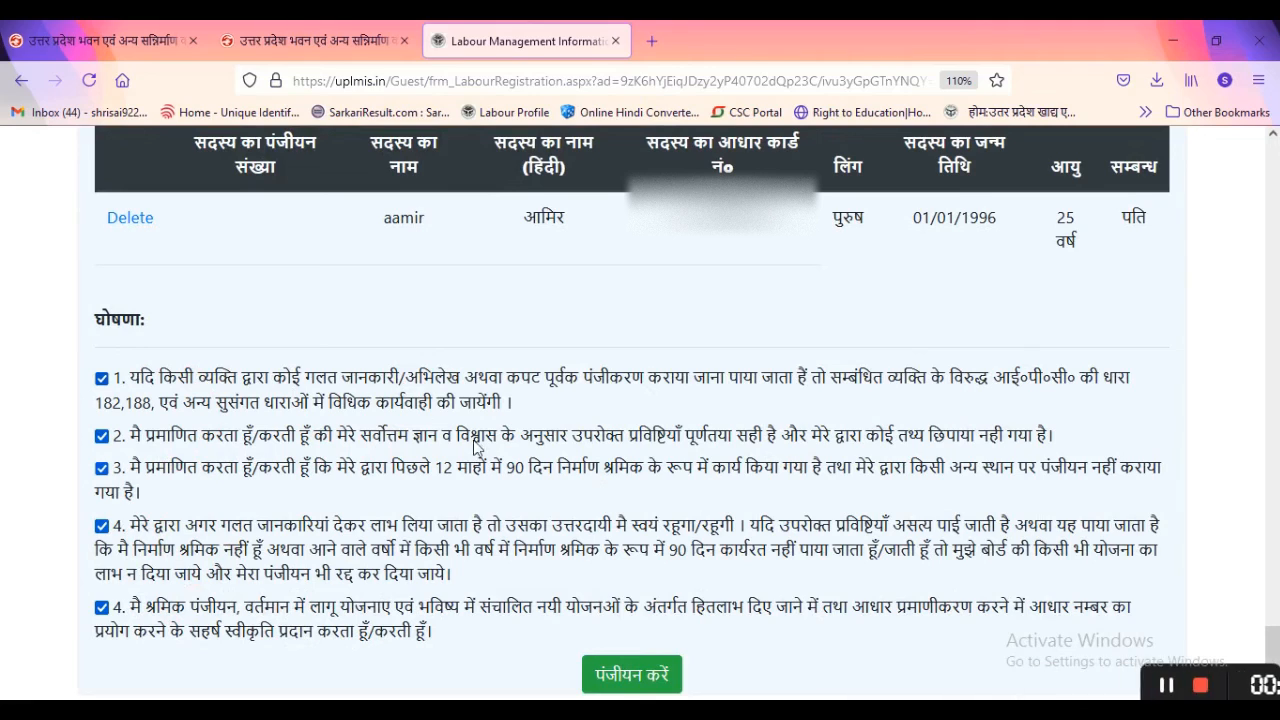
pyautogui.click(633, 678)
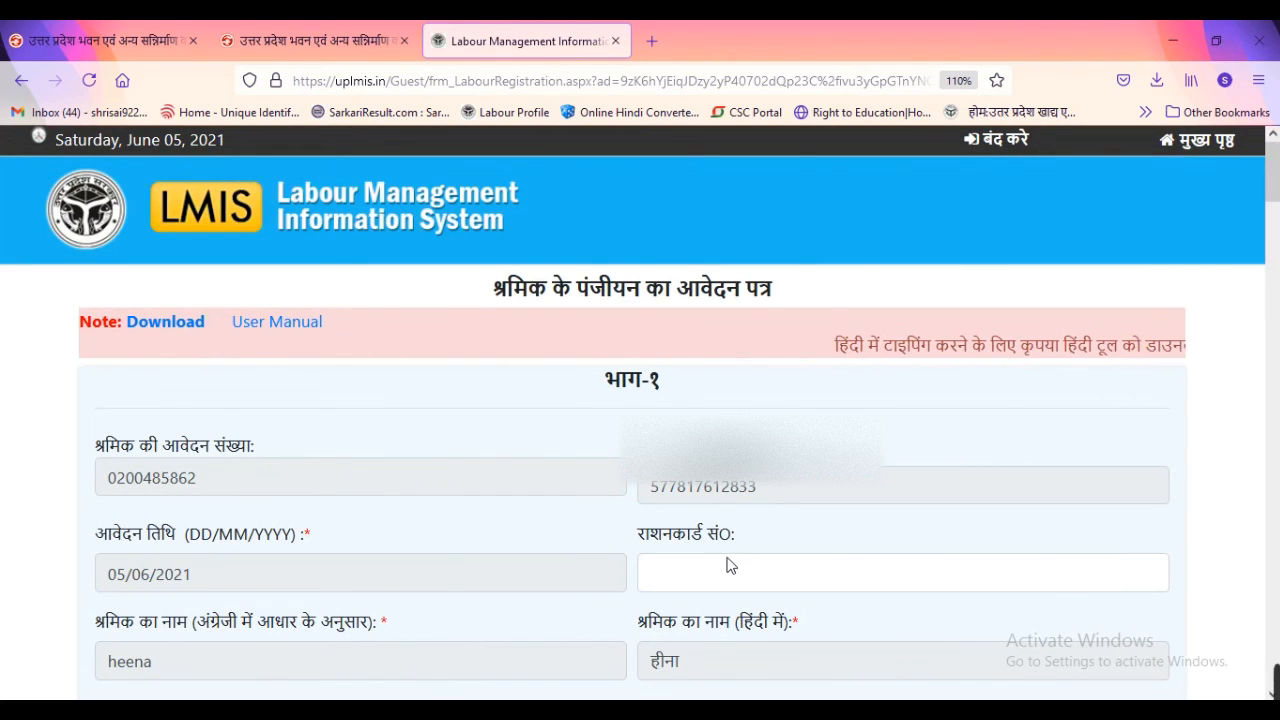
pyautogui.doubleClick(110, 478)
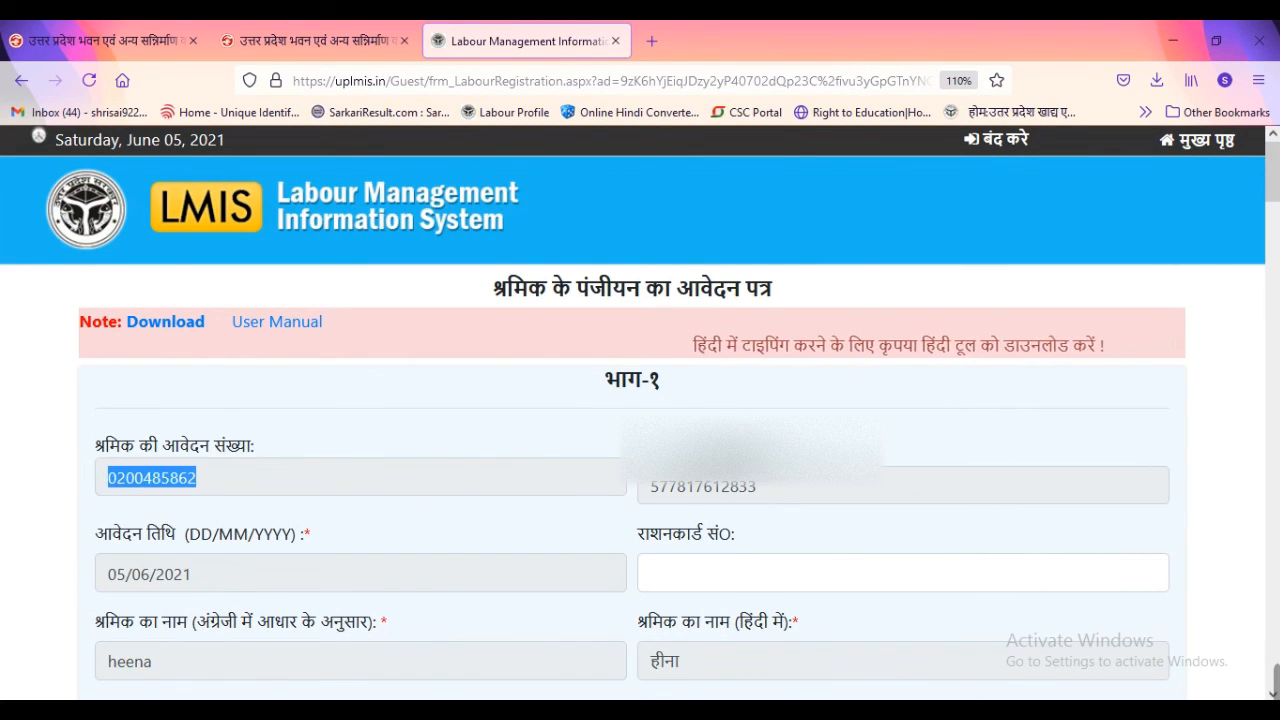
pyautogui.scroll(-1, 480, 425)
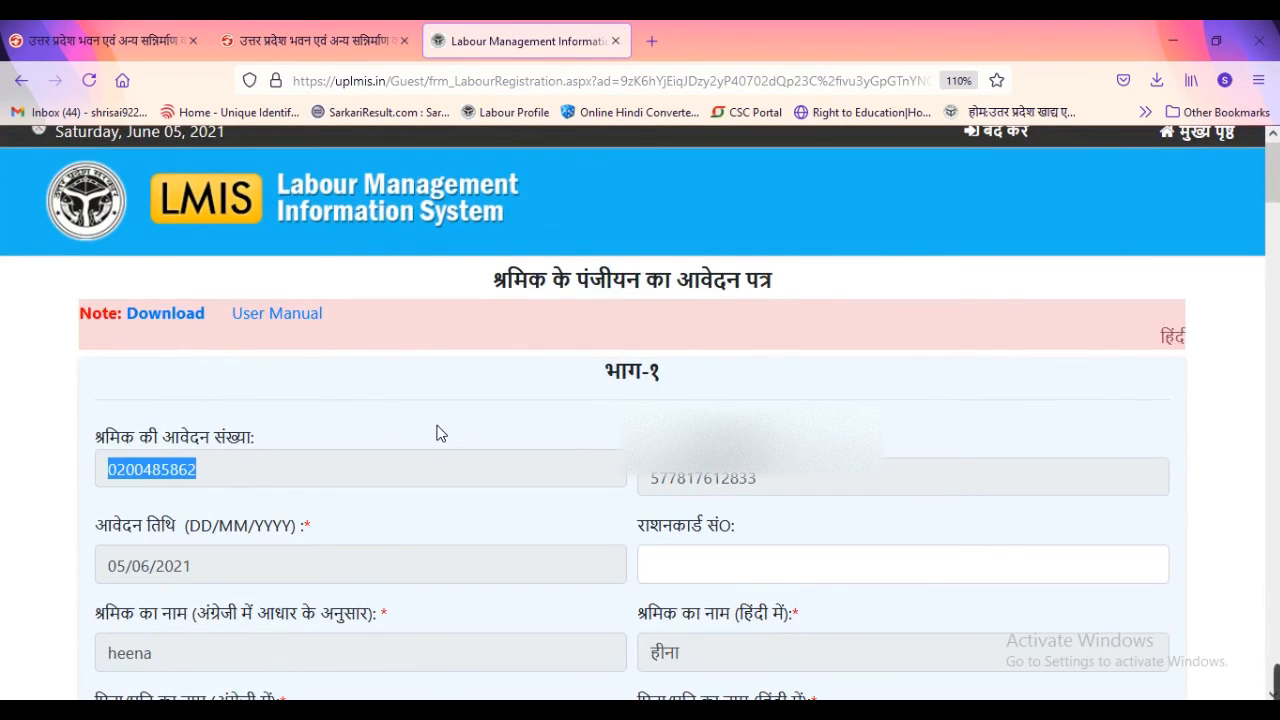